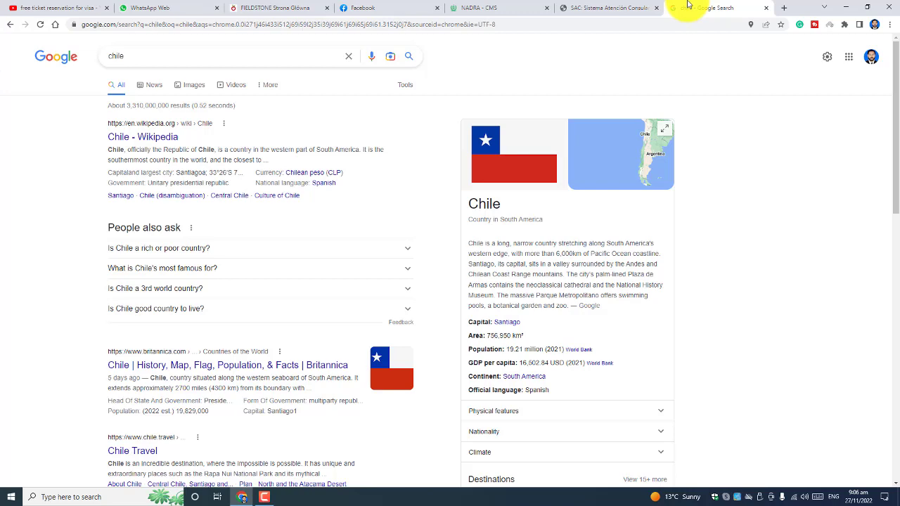
Open the Chilean Consular Procedures Online visa application and set its language to English
left_click(584, 7)
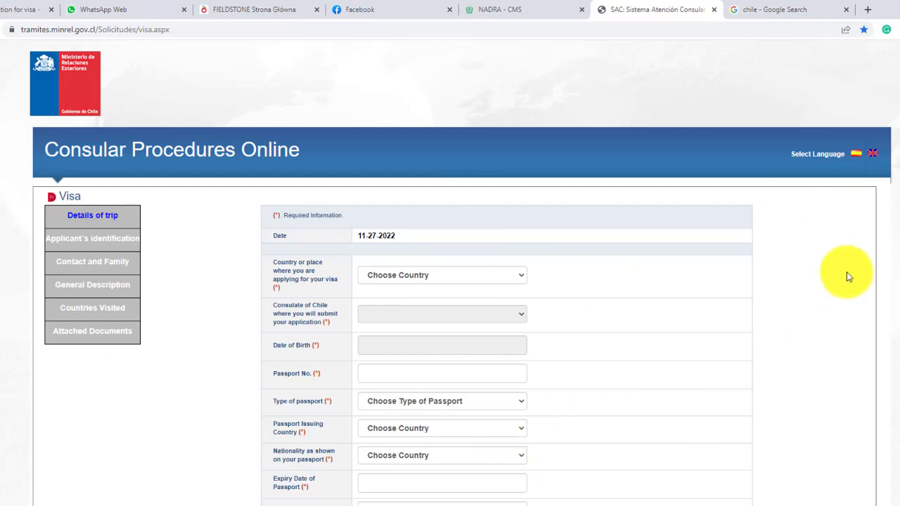
left_click(872, 155)
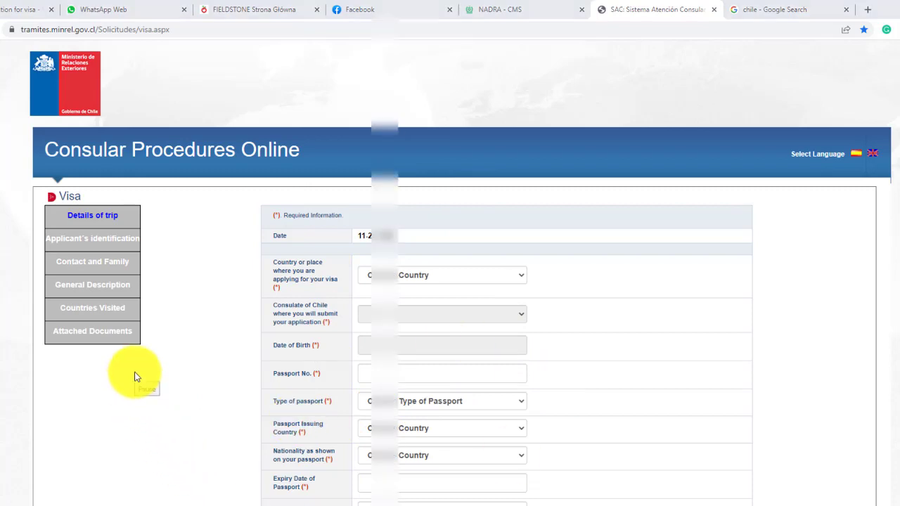
Select the Abu Dhabi consular section (SECCION CONSULAR) as the Consulate of Chile where the application will be submitted
scroll(135, 373, "down", 5)
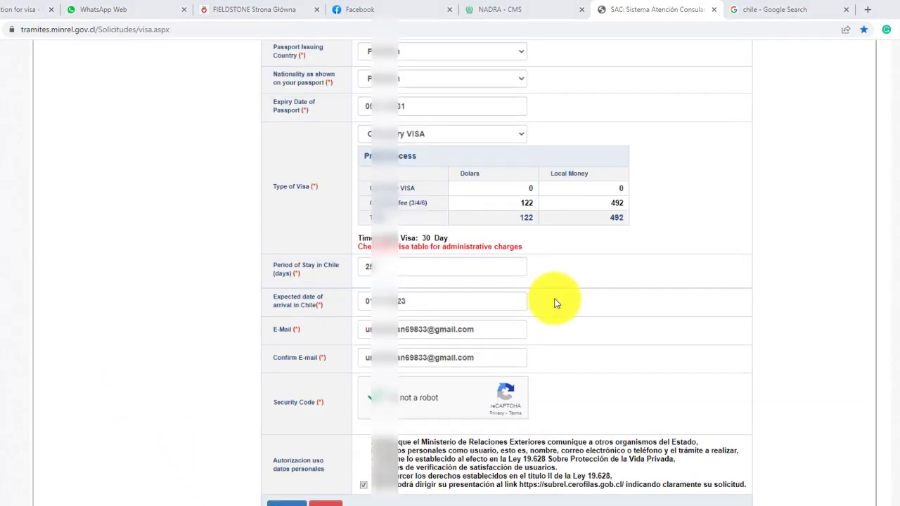
scroll(554, 303, "up", 5)
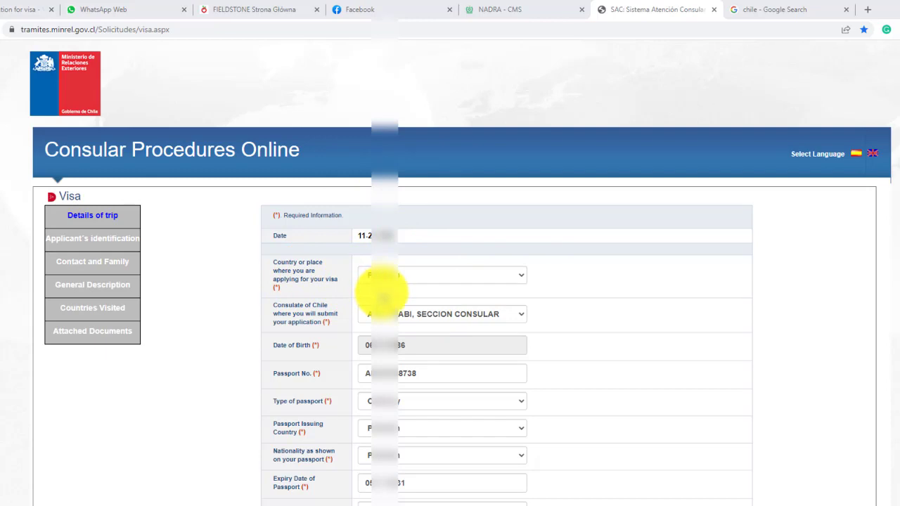
scroll(429, 283, "down", 2)
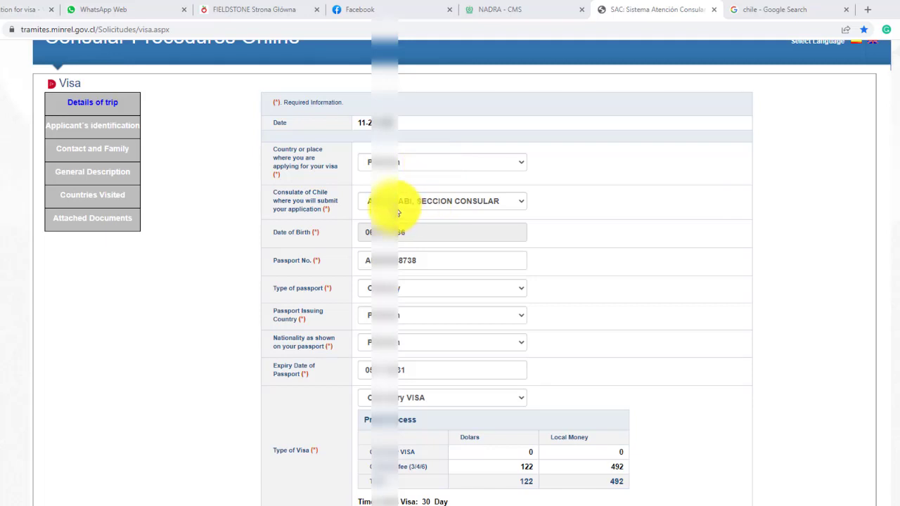
left_click(453, 208)
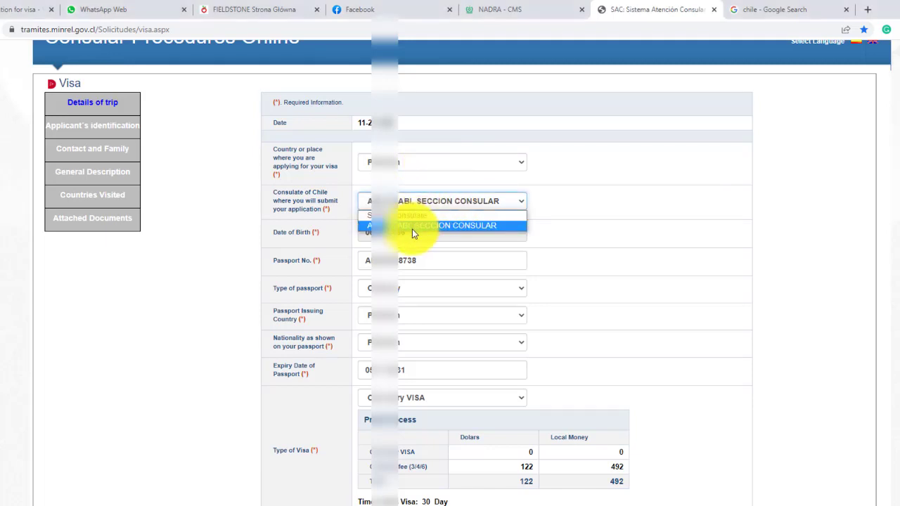
left_click(434, 225)
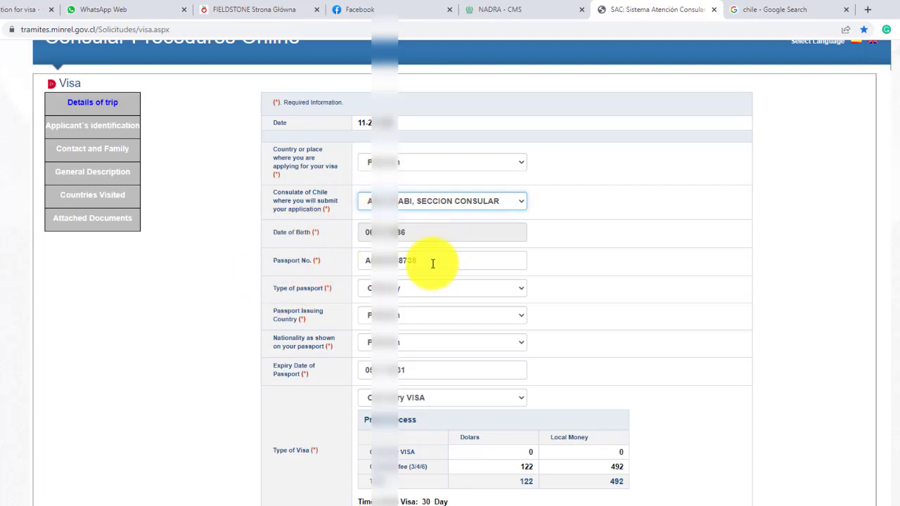
Select Ordinary as the type of passport and check the passport issuing country
left_click(425, 289)
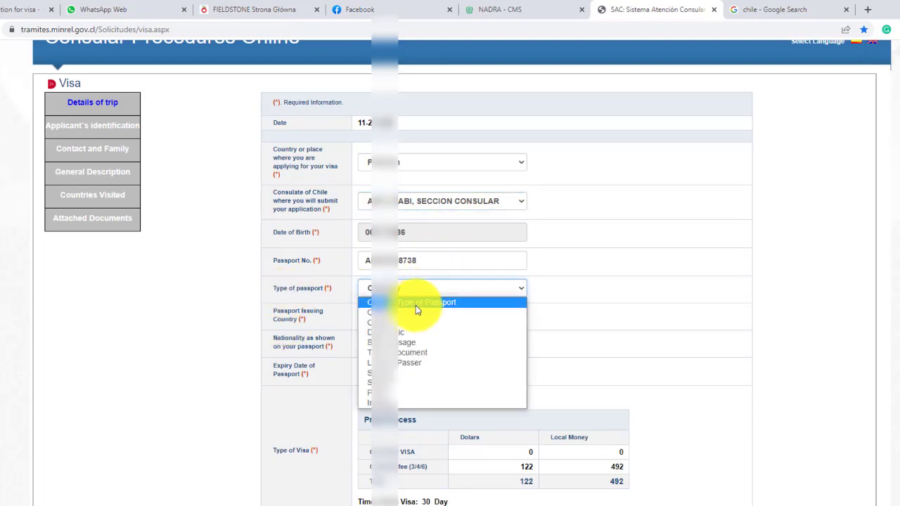
left_click(410, 312)
scroll(423, 296, "down", 3)
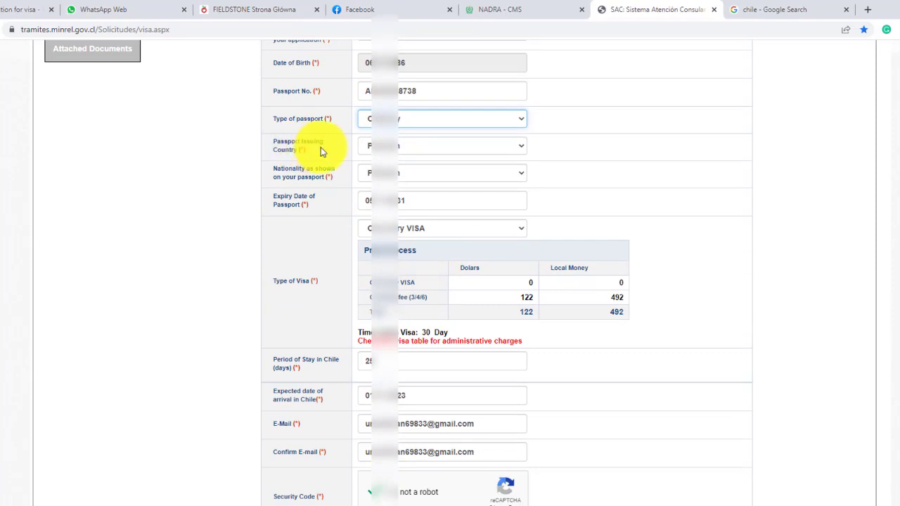
left_click(383, 145)
left_click(383, 146)
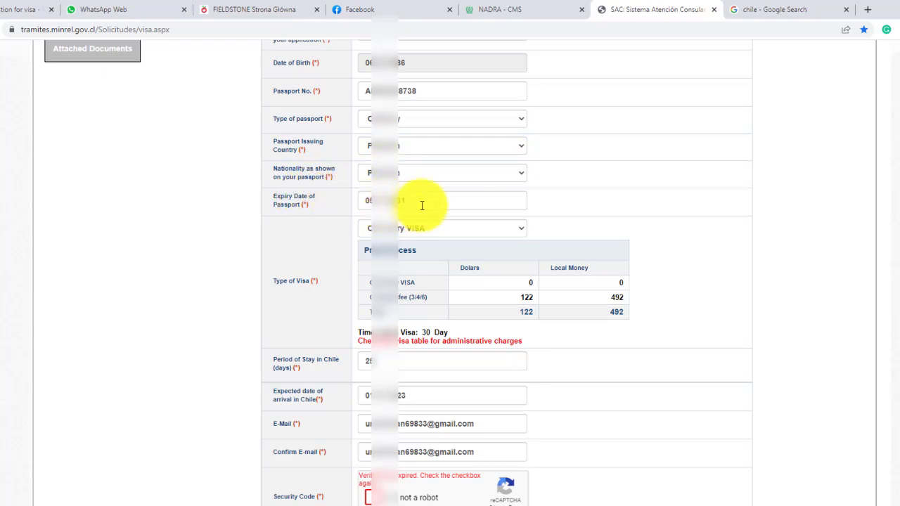
Review the type of visa options, total fee, visa processing time, period of stay and expected date of arrival in Chile
scroll(422, 205, "down", 2)
left_click(400, 135)
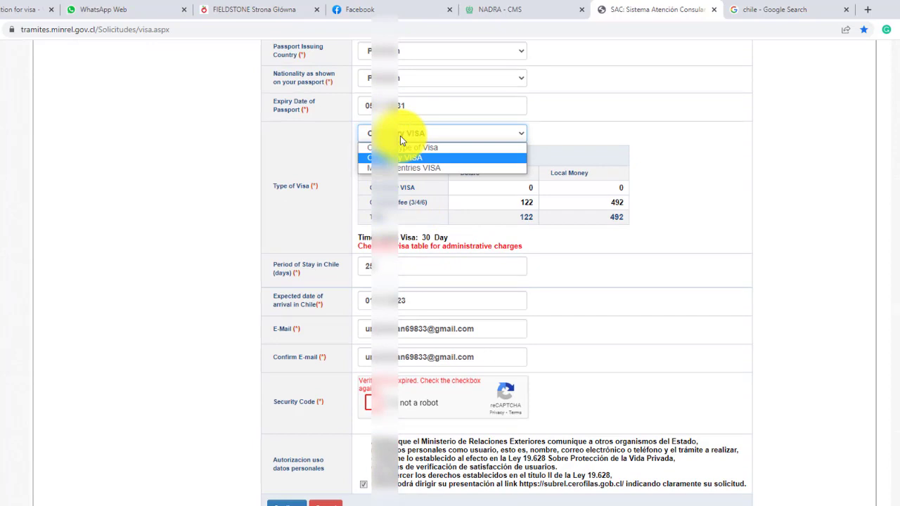
left_click(400, 136)
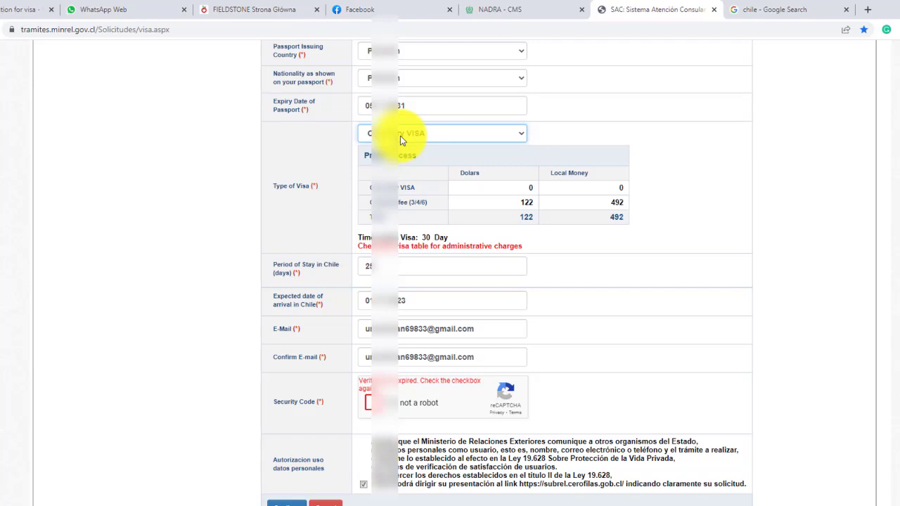
left_click(402, 139)
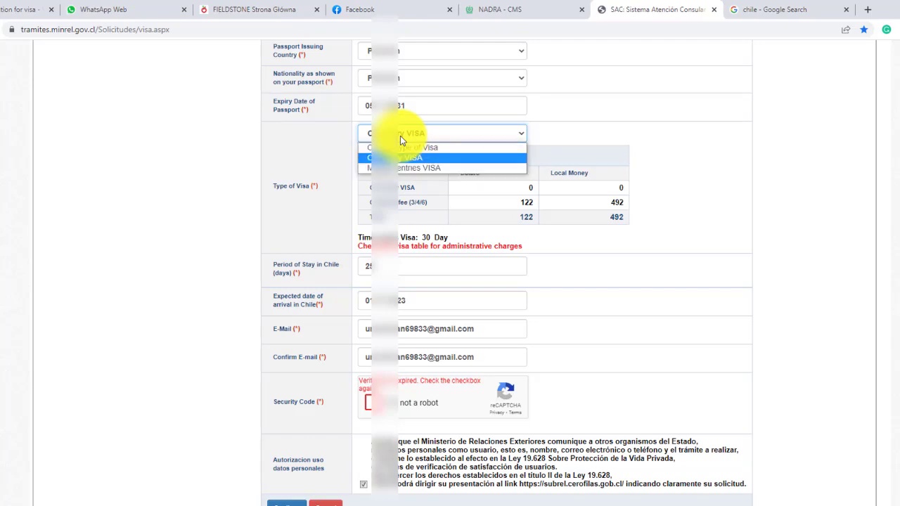
left_click(400, 136)
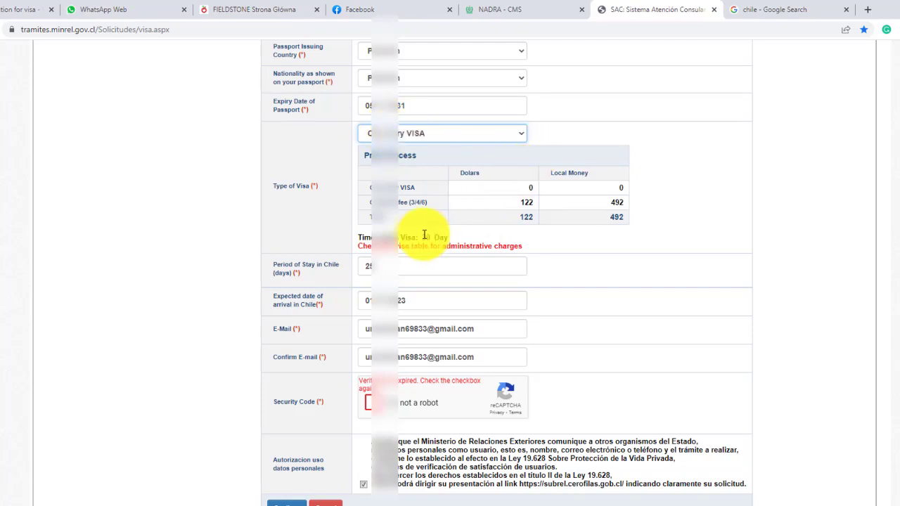
double_click(523, 215)
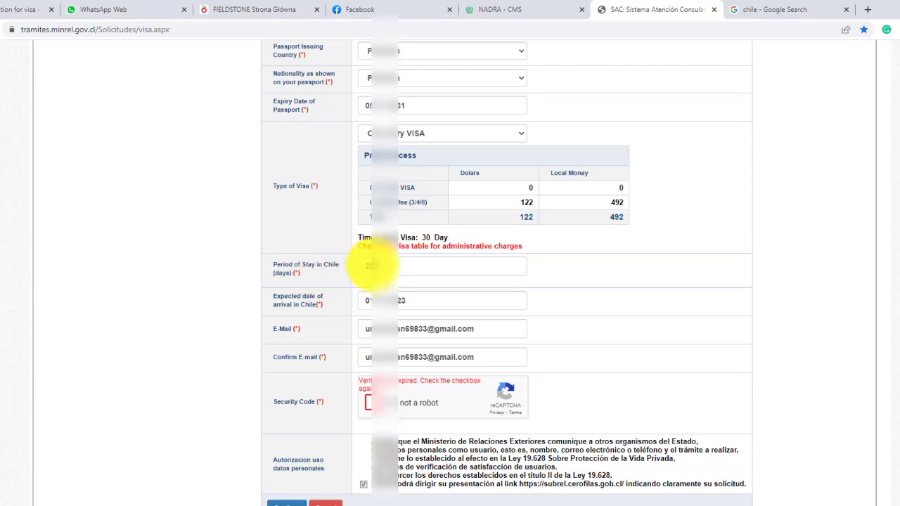
double_click(360, 266)
left_click(361, 288)
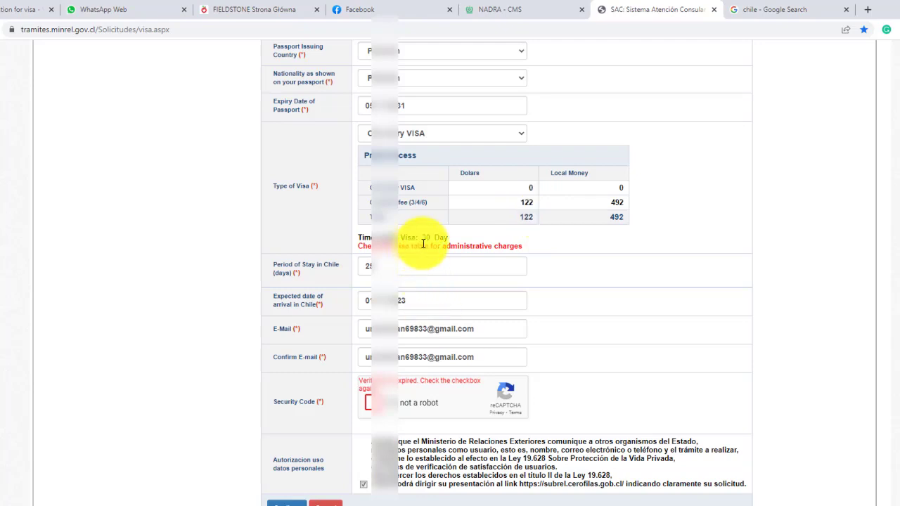
left_click_drag(410, 242, 491, 246)
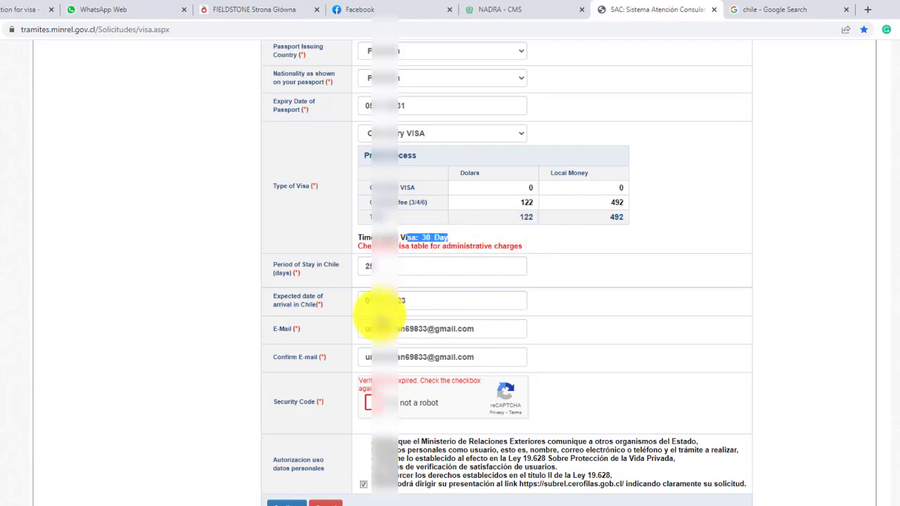
left_click(401, 300)
left_click(305, 272)
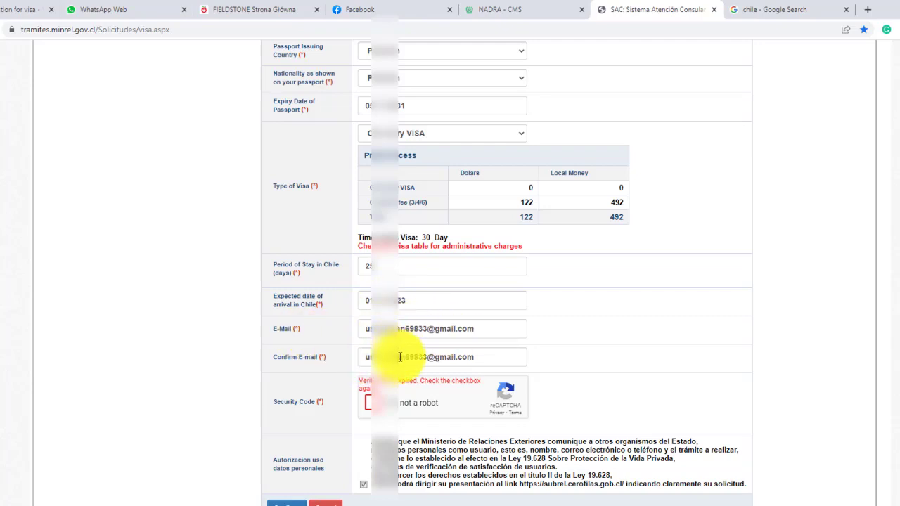
Complete the reCAPTCHA check and continue from the trip details to the Applicant's identification section
left_click(367, 402)
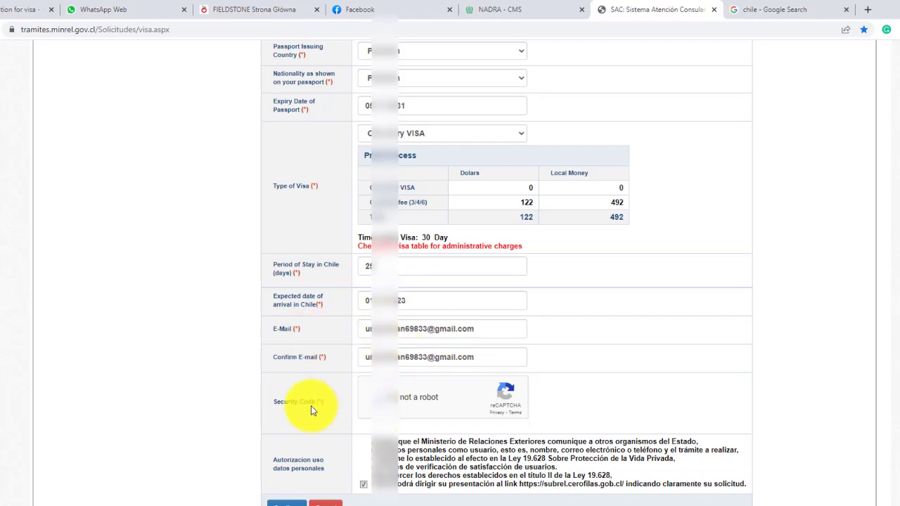
left_click(364, 487)
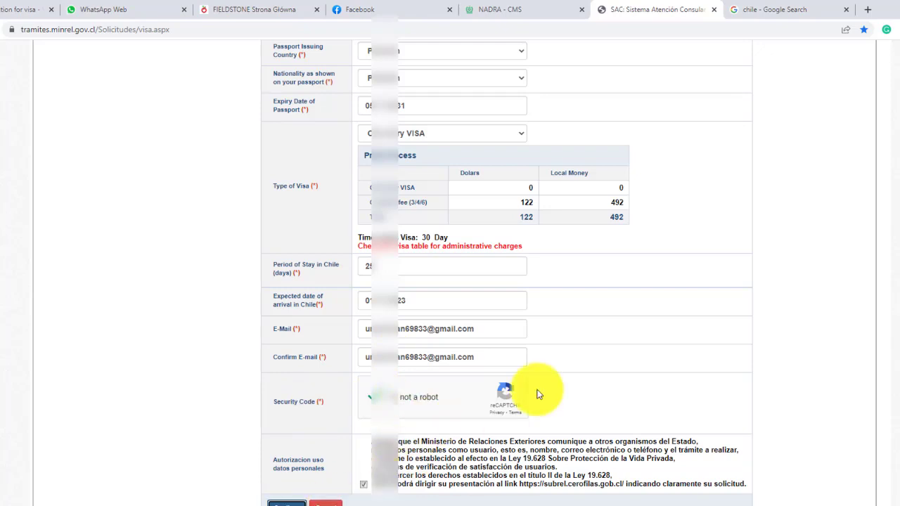
scroll(538, 395, "up", 8)
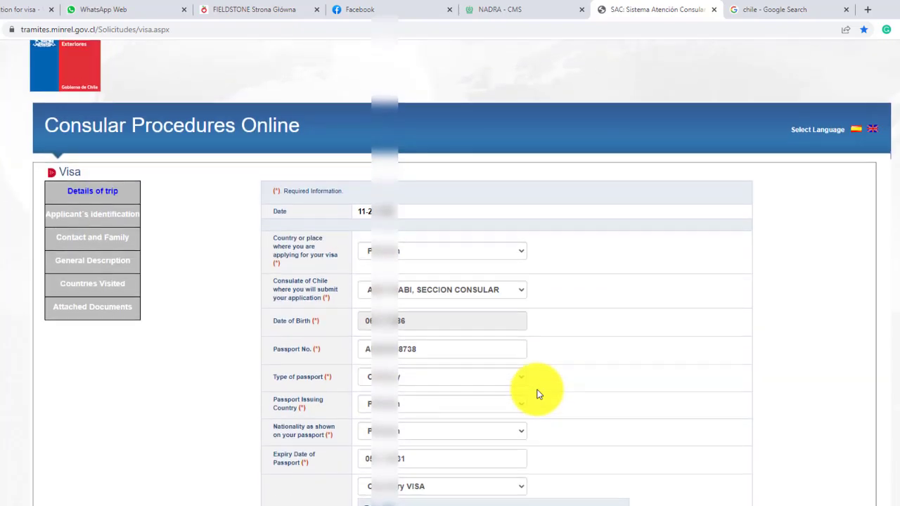
scroll(538, 394, "down", 8)
scroll(539, 395, "up", 8)
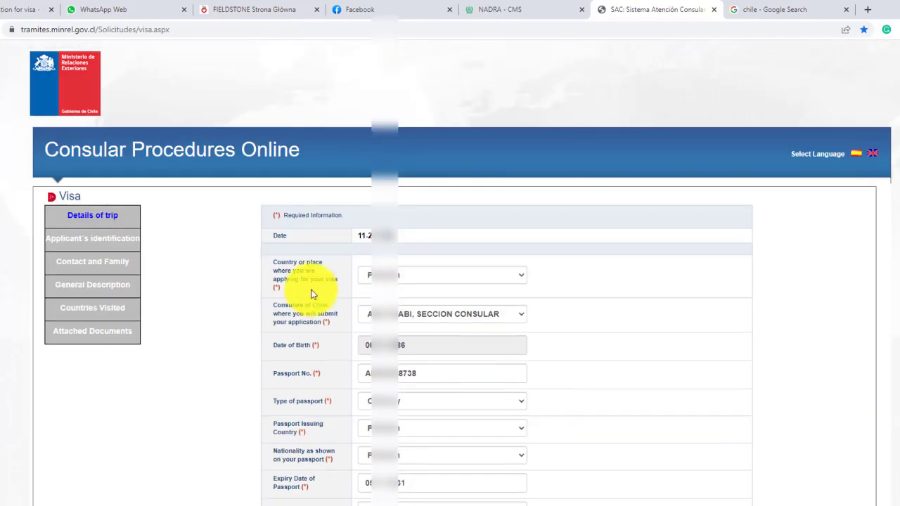
scroll(586, 293, "down", 5)
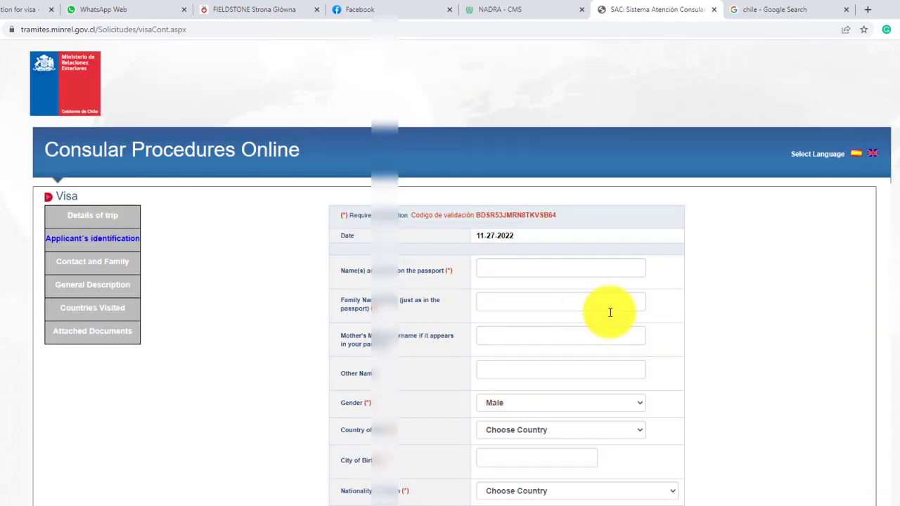
Move the applicant's surname from the Name(s) field to the Family Name field, replacing the existing family name
scroll(457, 425, "down", 3)
scroll(421, 372, "up", 3)
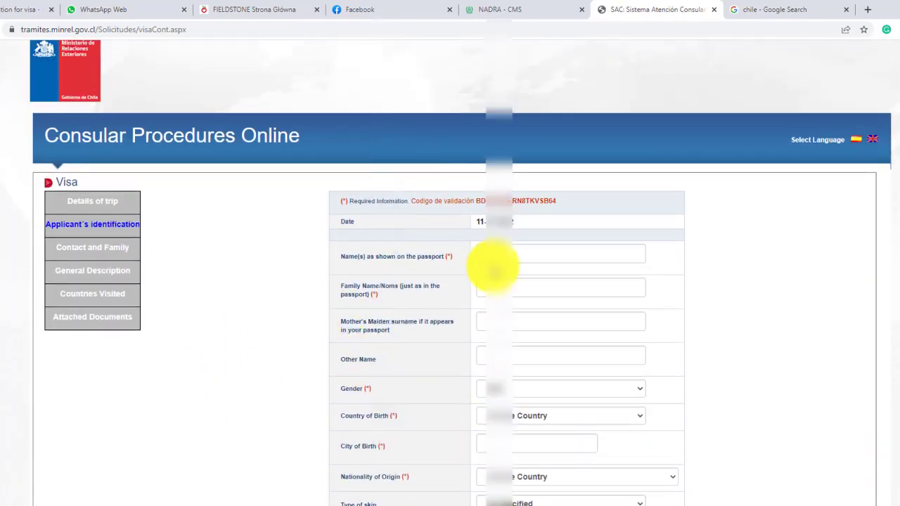
double_click(531, 197)
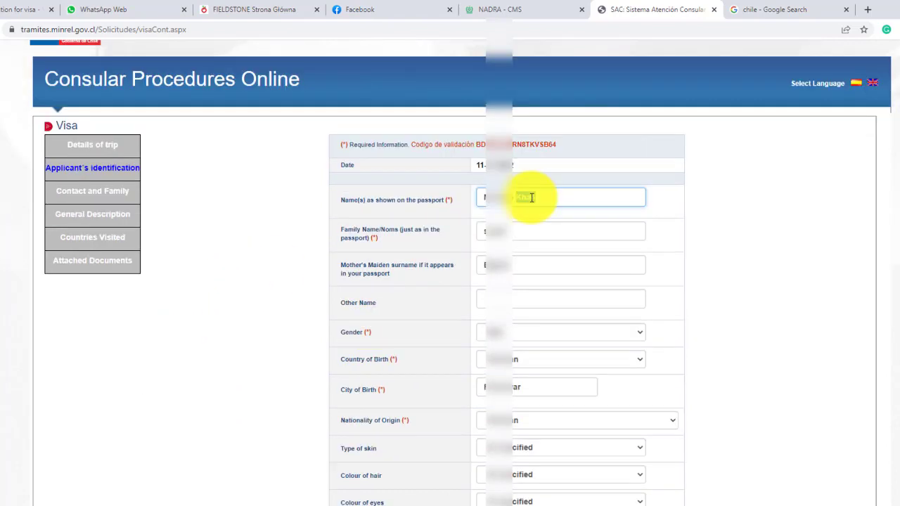
right_click(528, 196)
left_click(548, 225)
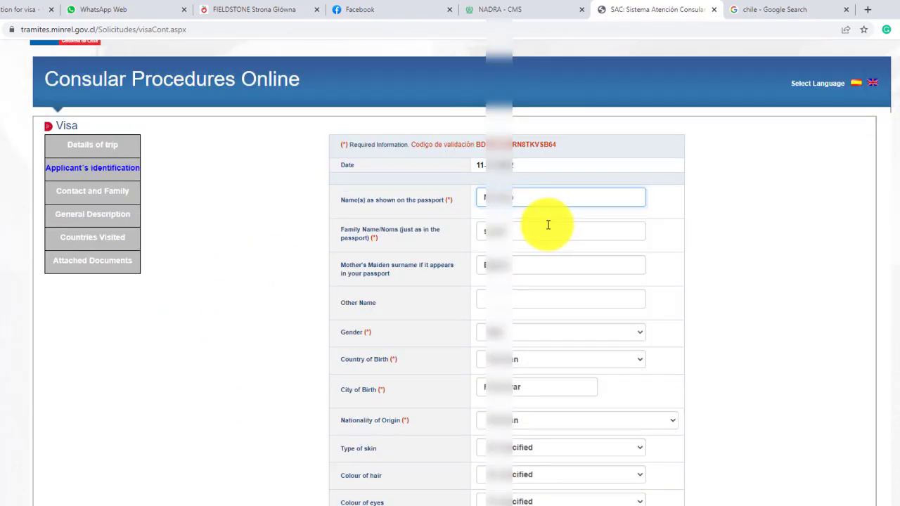
key("Tab")
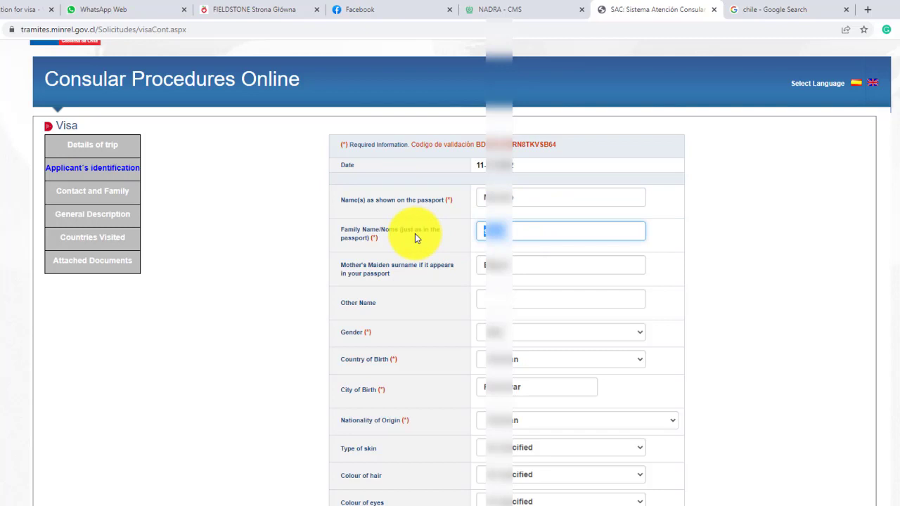
key("ctrl+v")
left_click(492, 211)
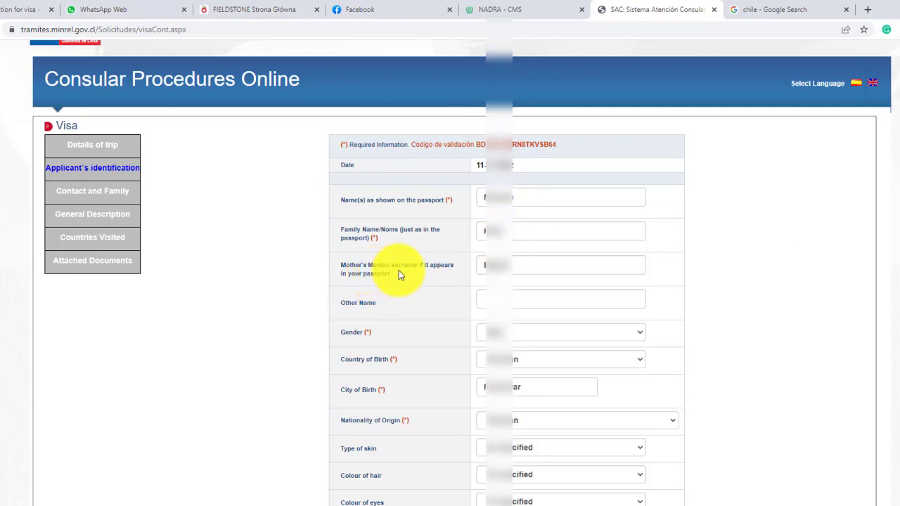
Check the mother's maiden surname and city of birth, and save the identification details to continue to Contact and Family
double_click(501, 265)
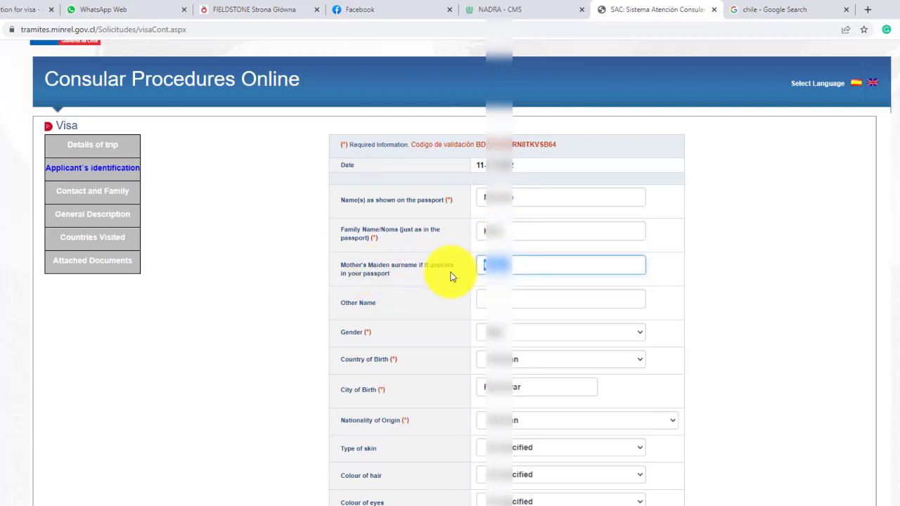
scroll(428, 296, "down", 1)
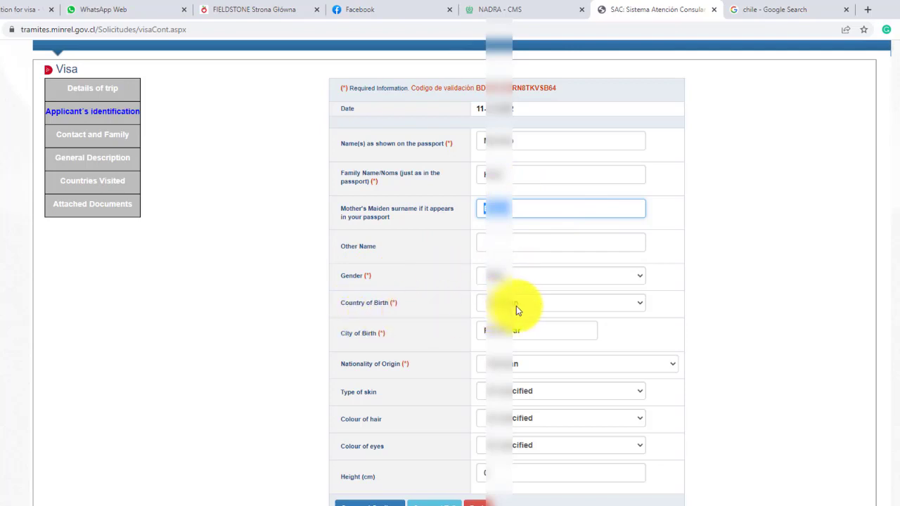
left_click(506, 331)
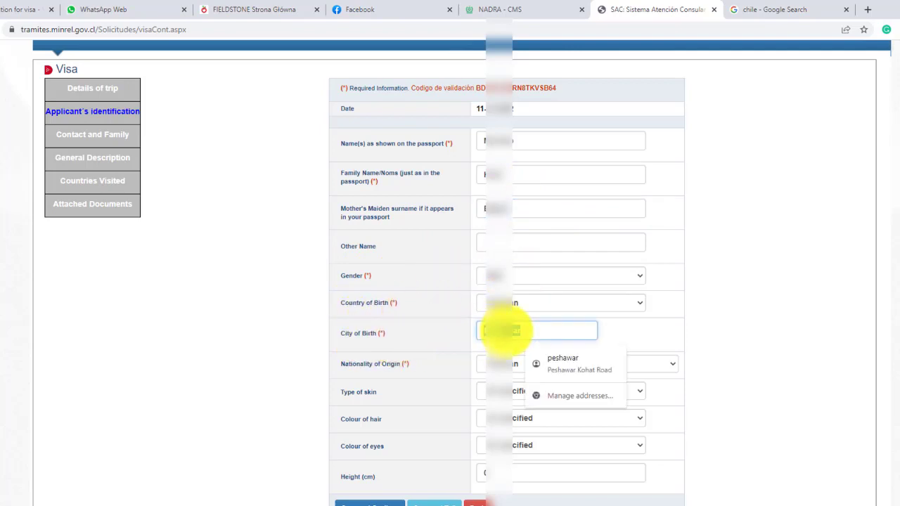
left_click(296, 331)
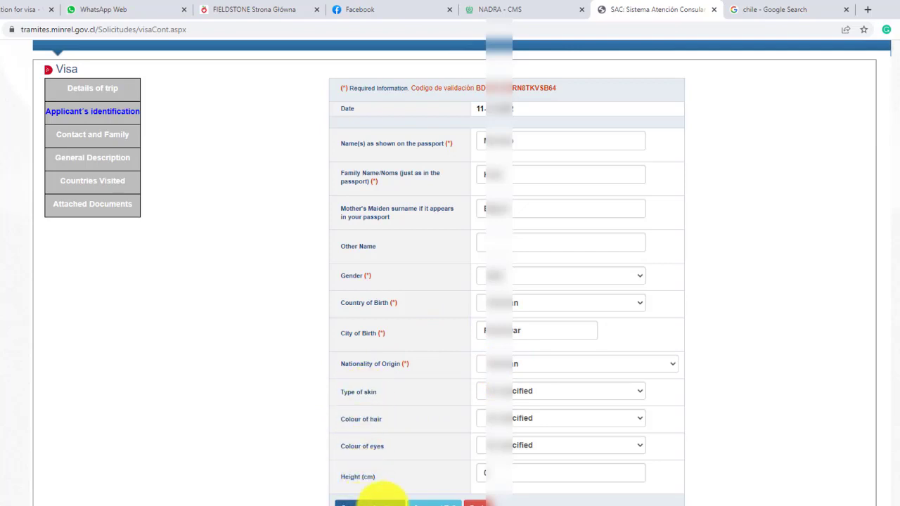
left_click(362, 502)
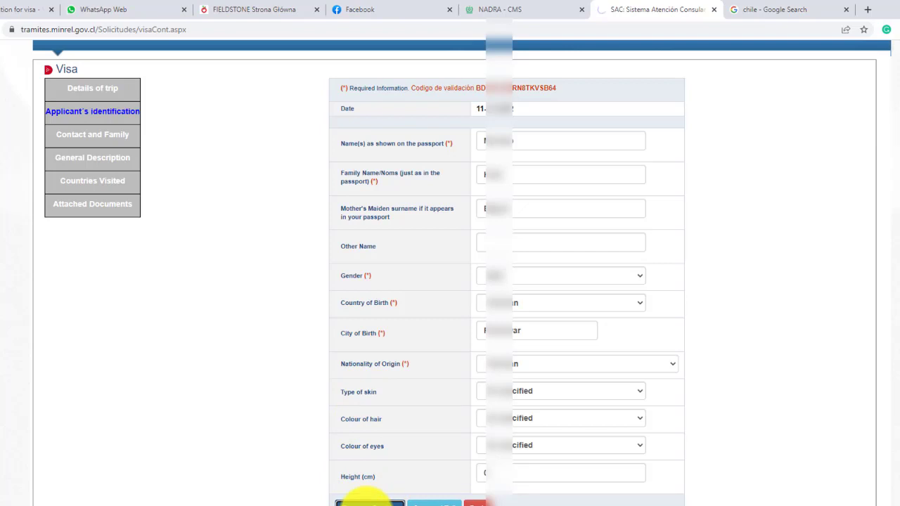
scroll(78, 175, "down", 2)
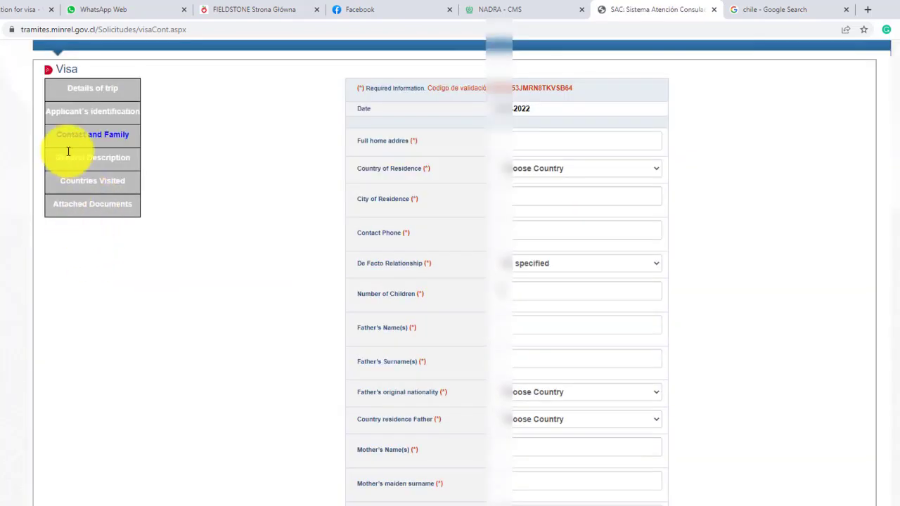
left_click_drag(74, 134, 129, 135)
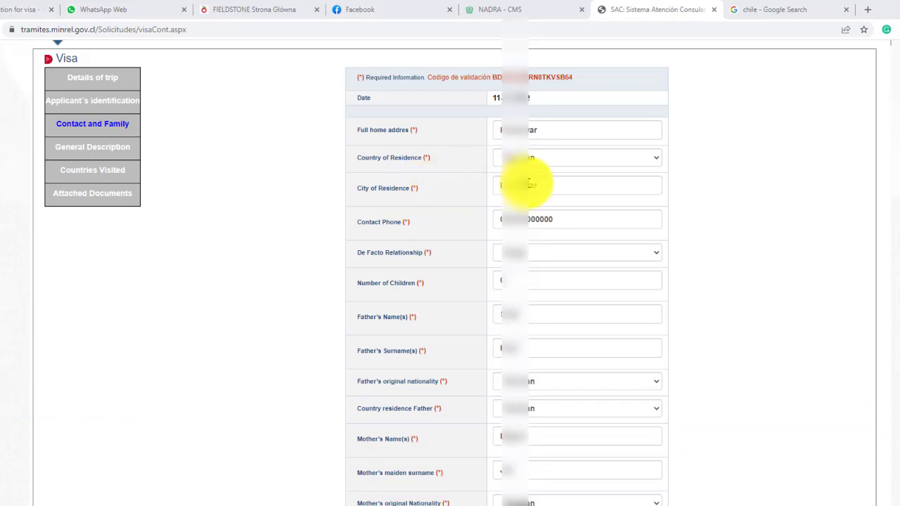
Review the city of residence, contact phone, de facto relationship options and number of children in the Contact and Family section
left_click(521, 185)
double_click(509, 184)
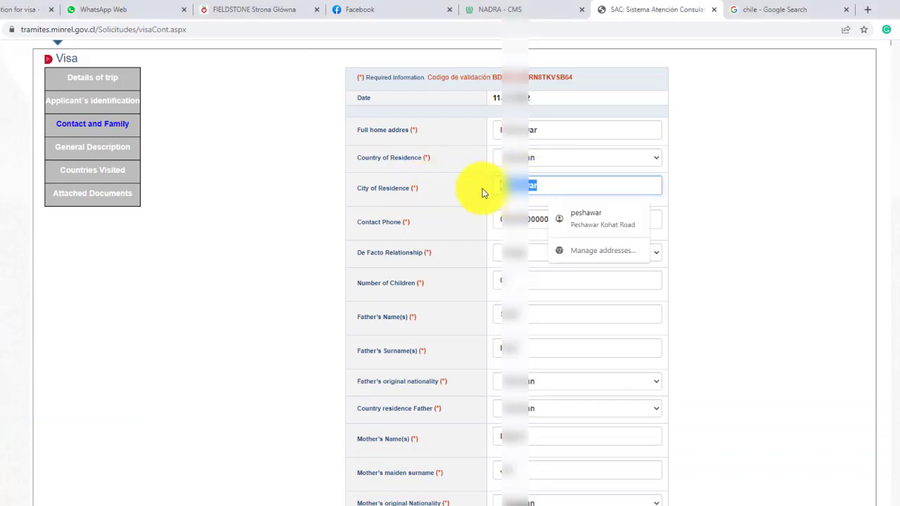
left_click(533, 220)
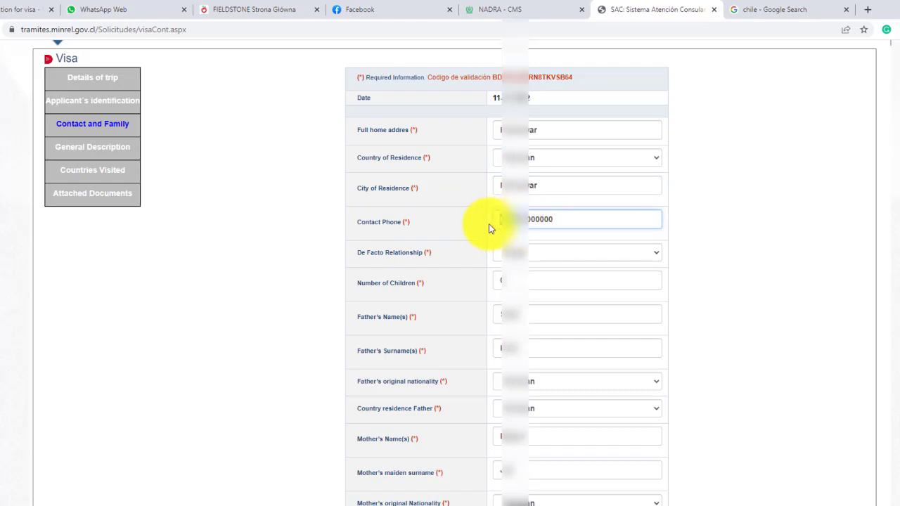
left_click_drag(490, 222, 552, 225)
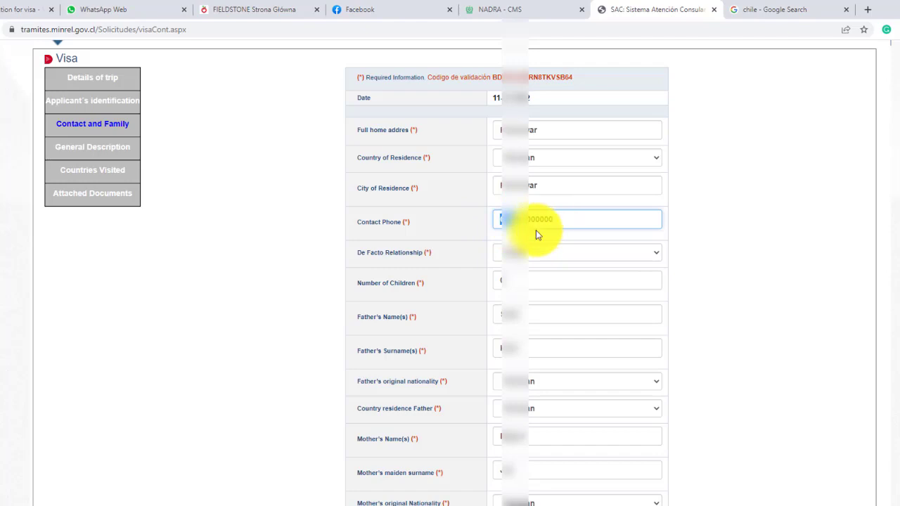
scroll(534, 232, "down", 1)
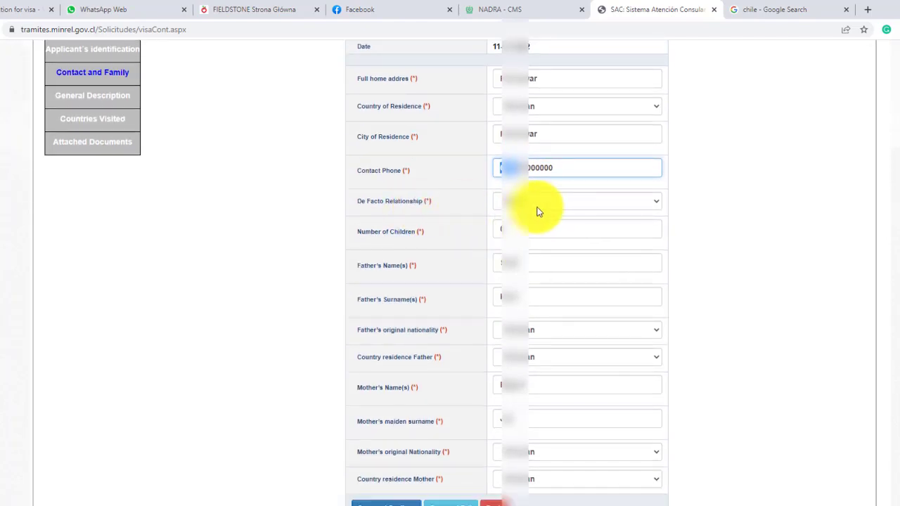
left_click(546, 210)
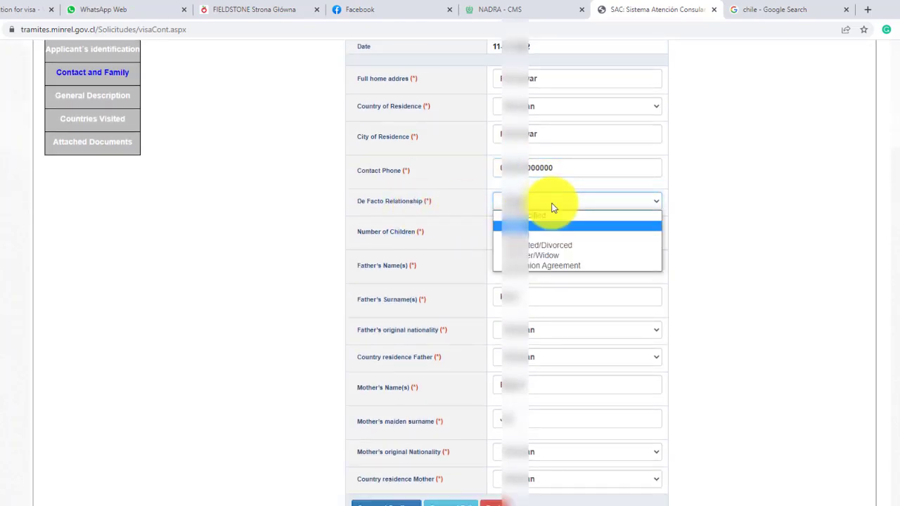
left_click(550, 205)
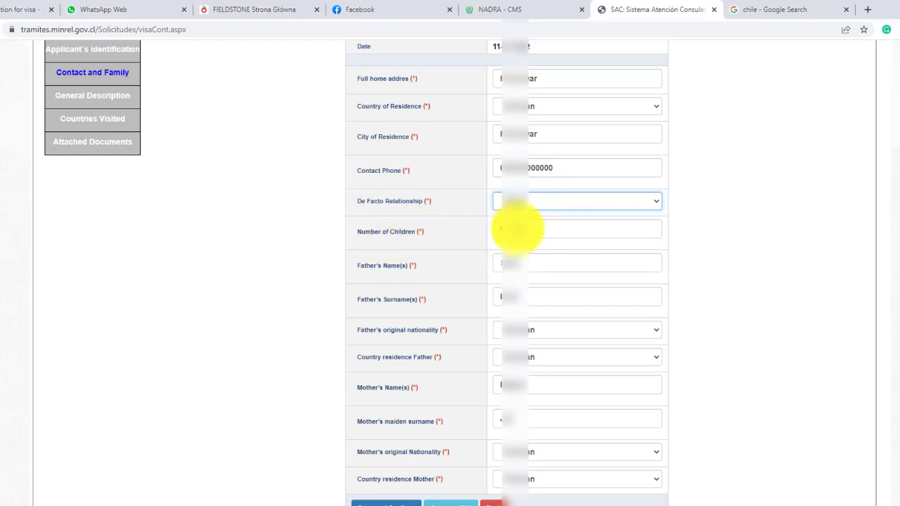
left_click(517, 229)
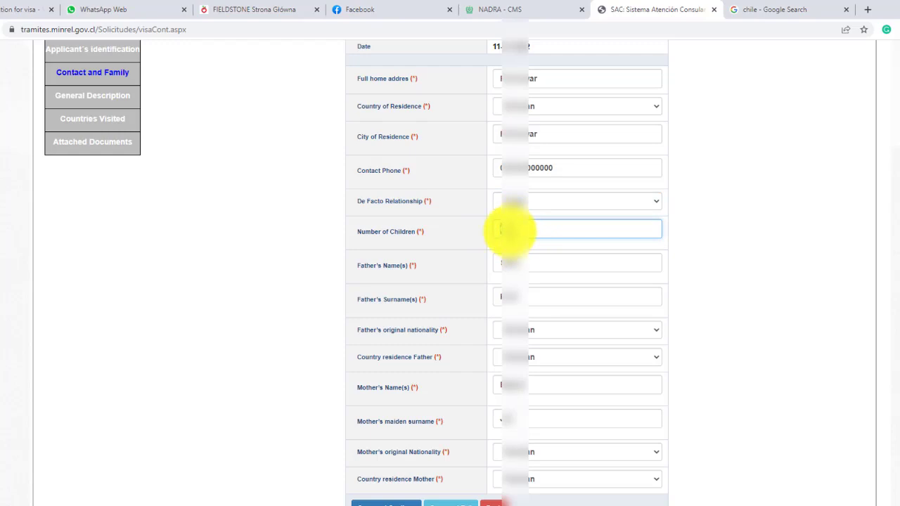
left_click(460, 233)
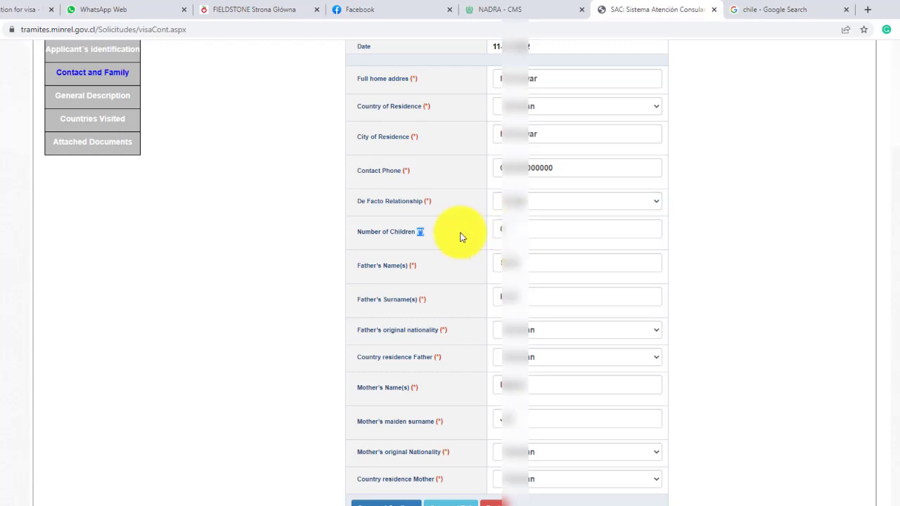
left_click(498, 230)
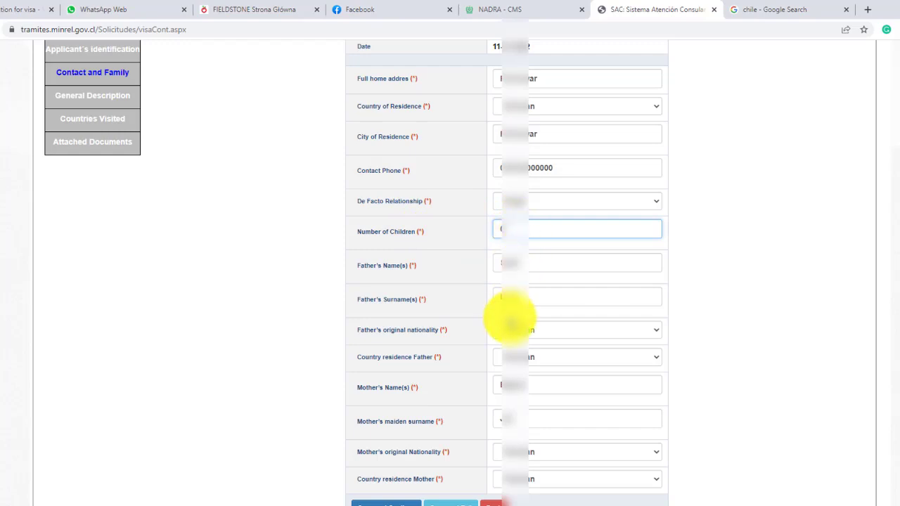
Check the father's and mother's names and surnames, and save the section to continue to General Description
left_click(538, 266)
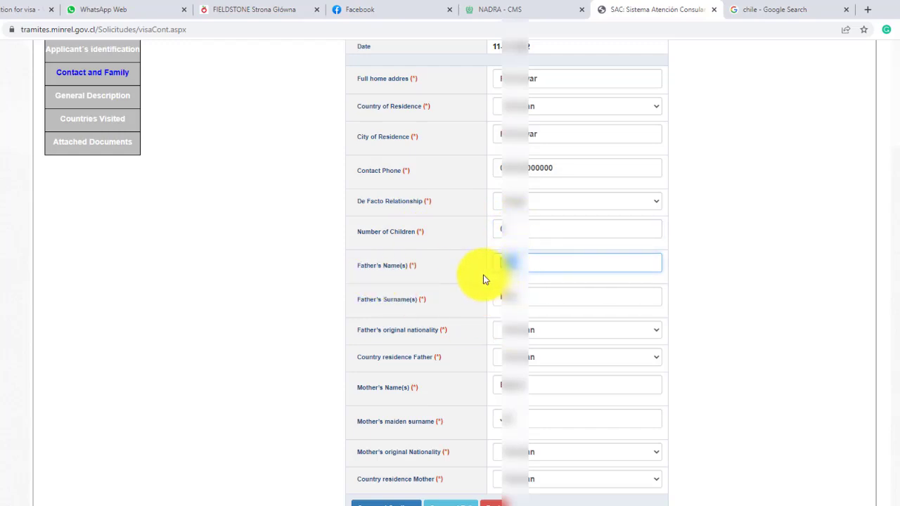
double_click(512, 264)
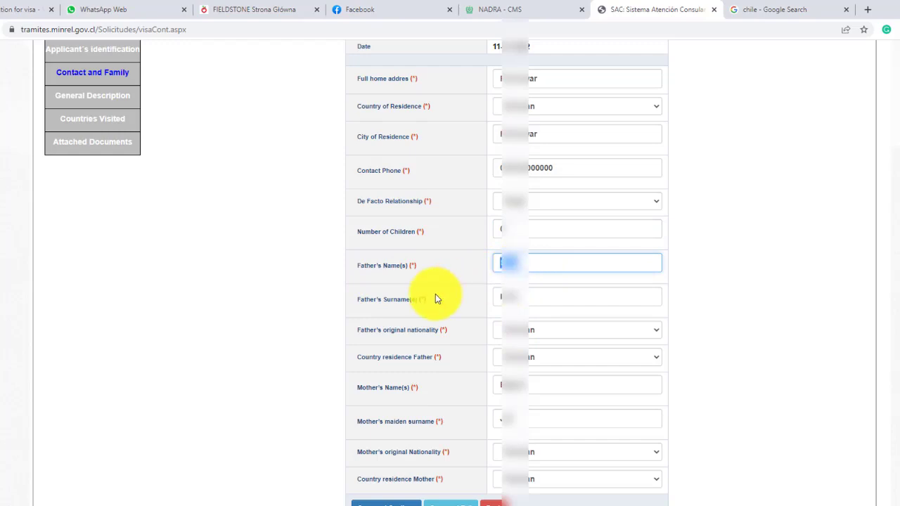
left_click_drag(392, 304, 473, 300)
left_click(515, 299)
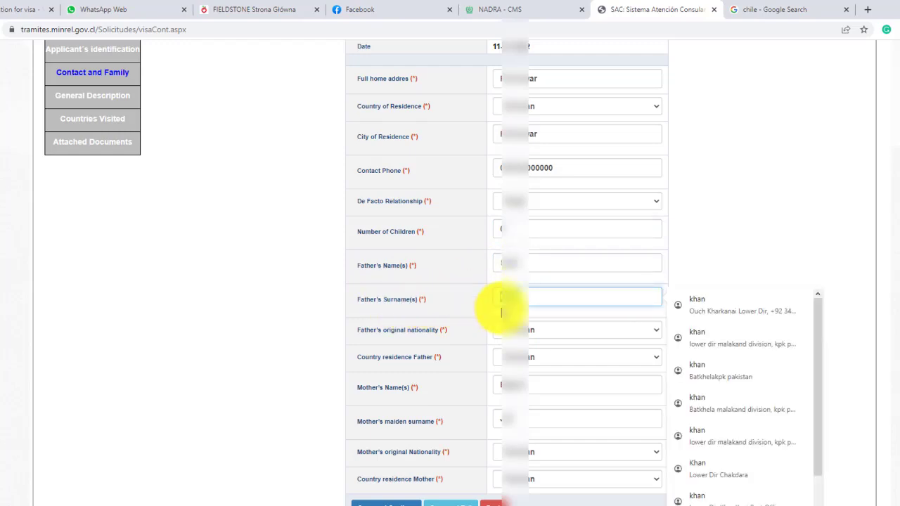
left_click(403, 334)
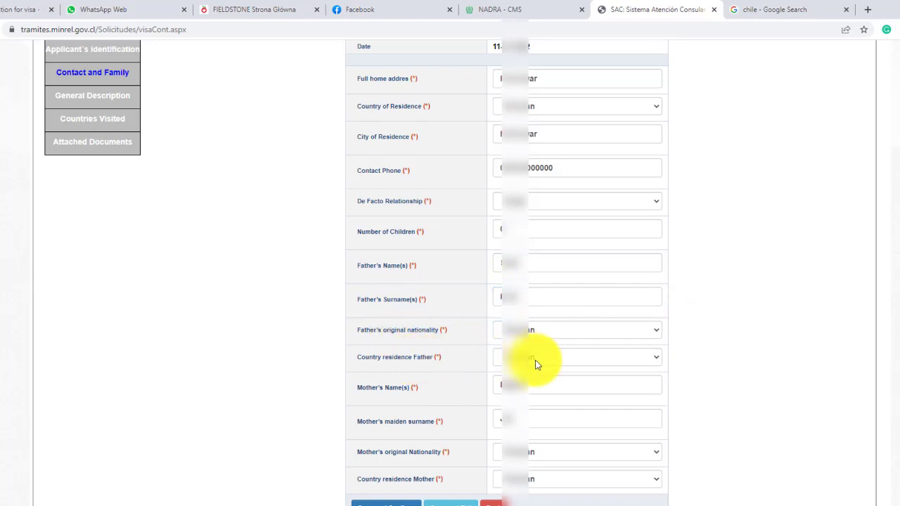
left_click_drag(387, 384, 414, 387)
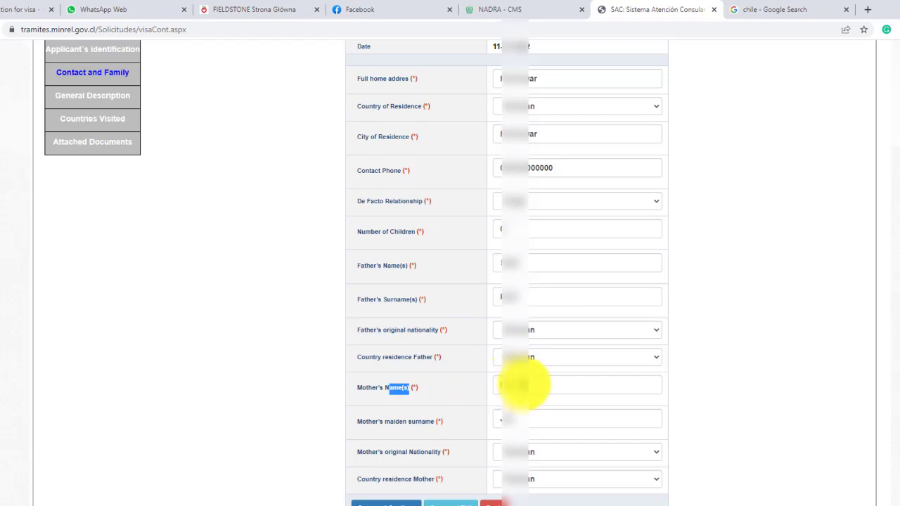
left_click(544, 385)
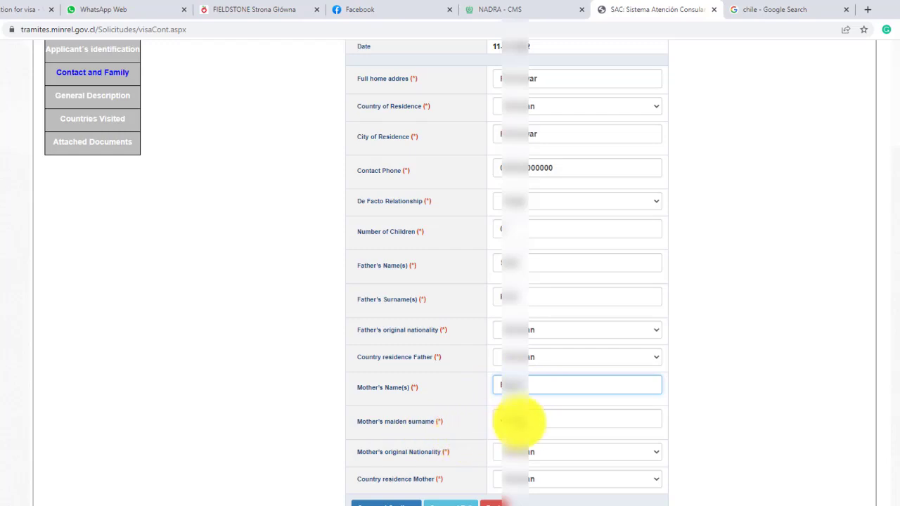
left_click(493, 422)
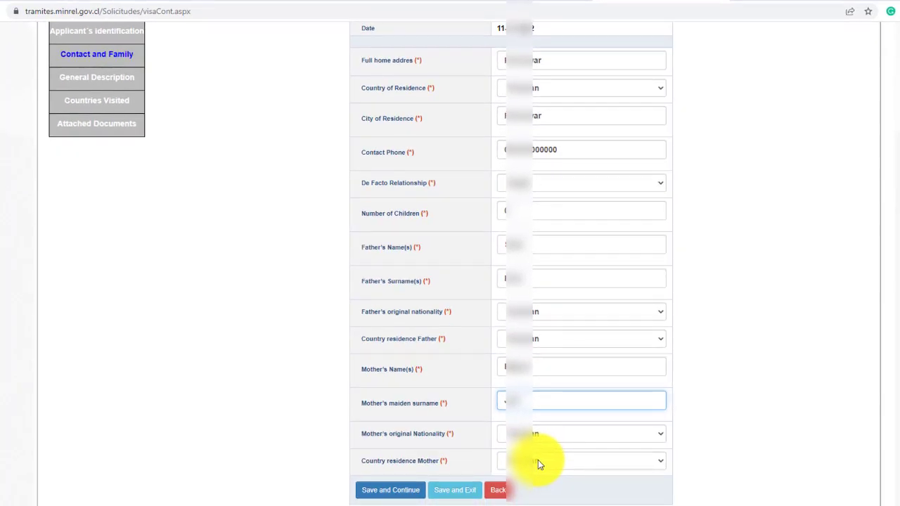
left_click(397, 498)
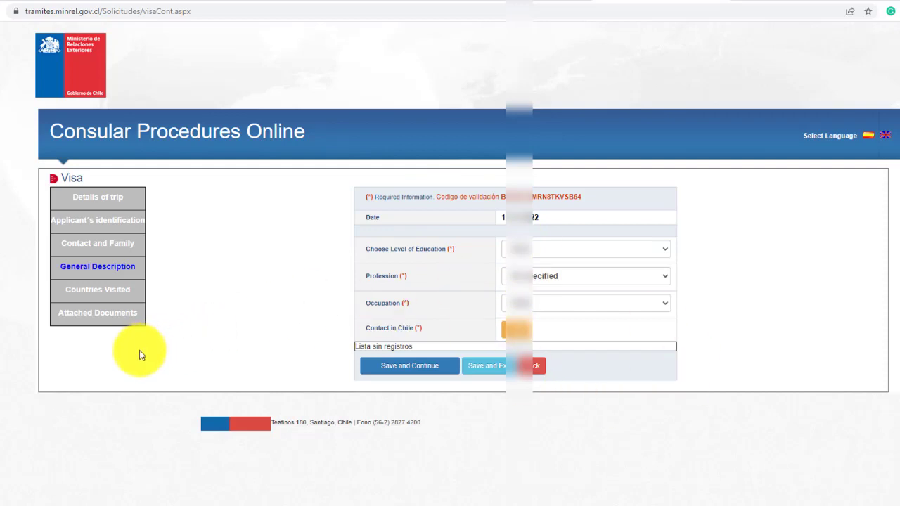
Set the applicant's level of education to the school option after checking the available education levels
key("Down")
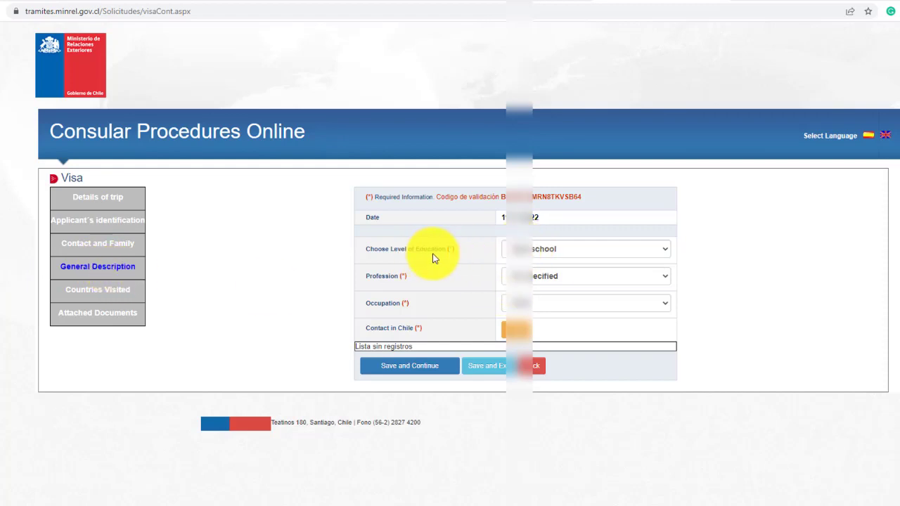
left_click(546, 252)
left_click(547, 253)
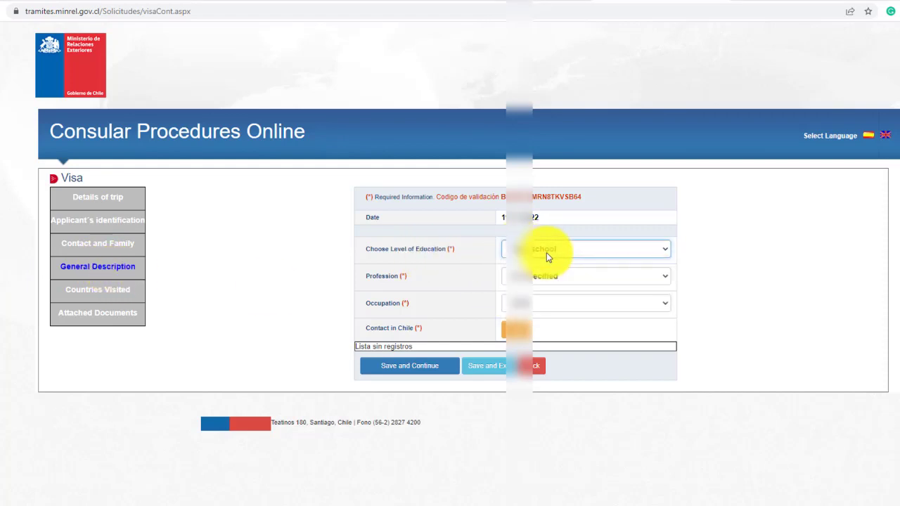
left_click(582, 259)
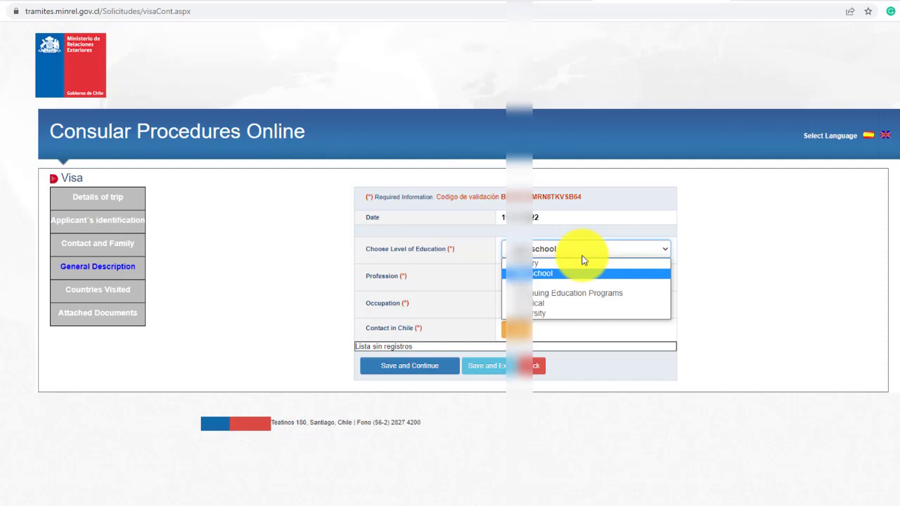
left_click(566, 260)
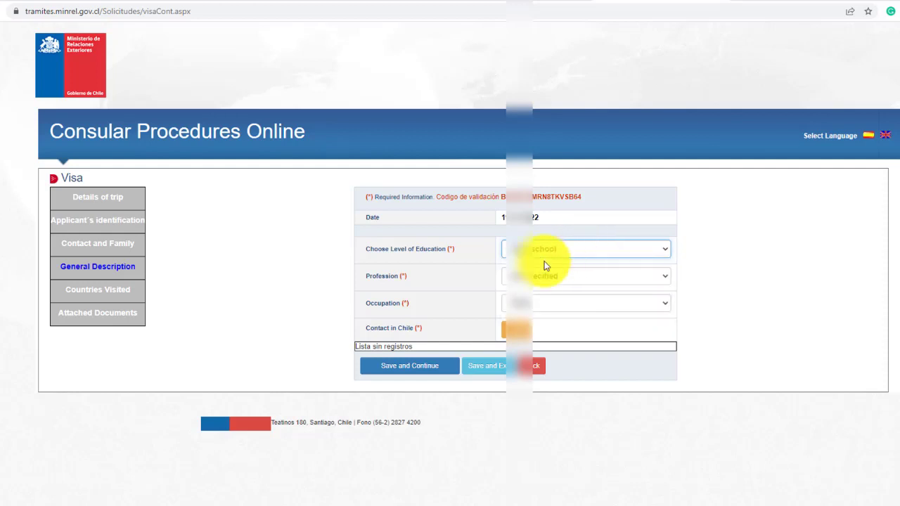
Examine the available Profession and Occupation options in the General Description section, leaving both selections as they are
left_click(542, 276)
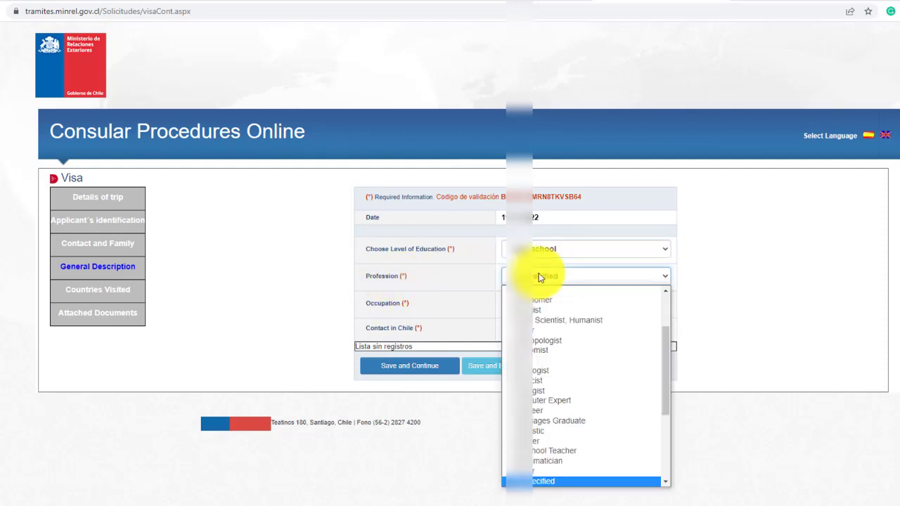
scroll(590, 351, "up", 2)
scroll(591, 352, "down", 4)
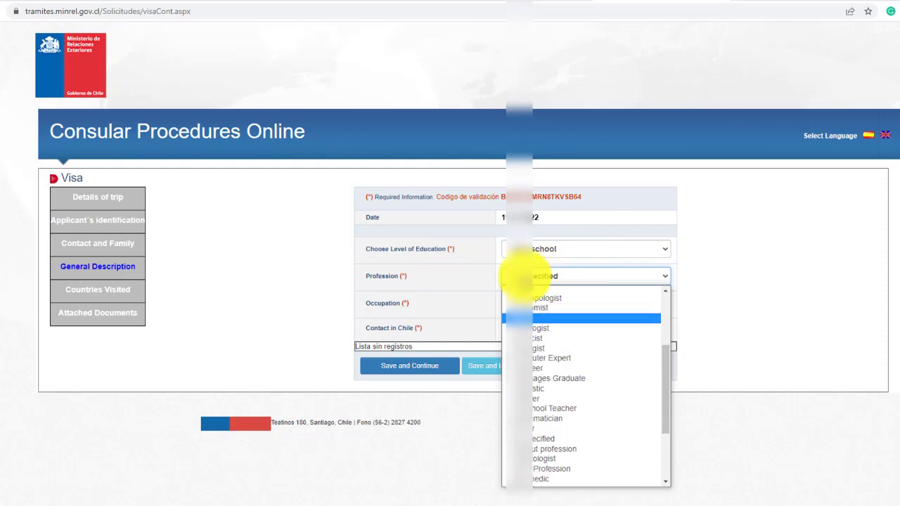
left_click(534, 272)
left_click(542, 305)
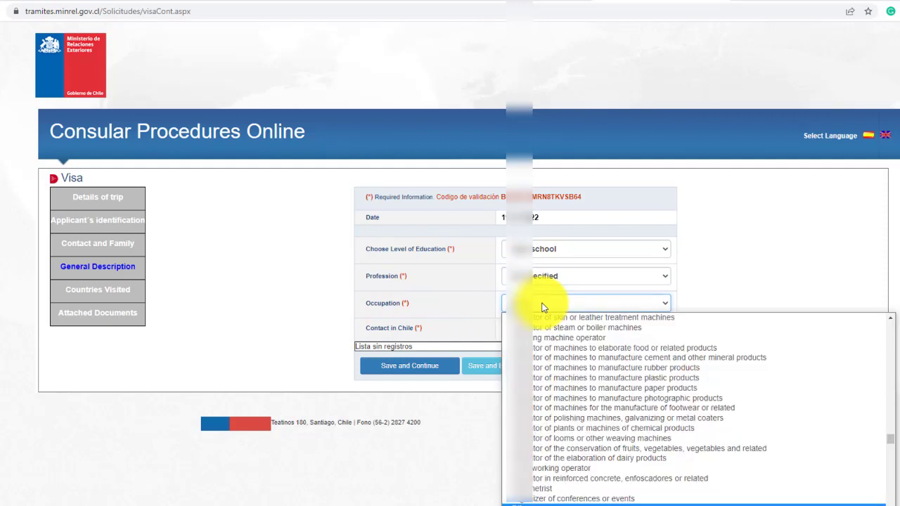
scroll(572, 408, "down", 5)
scroll(572, 417, "up", 3)
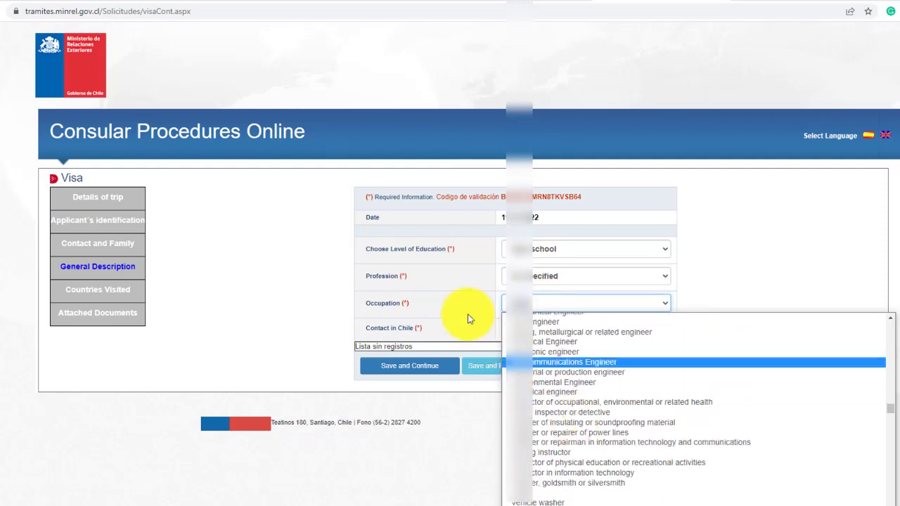
left_click(469, 310)
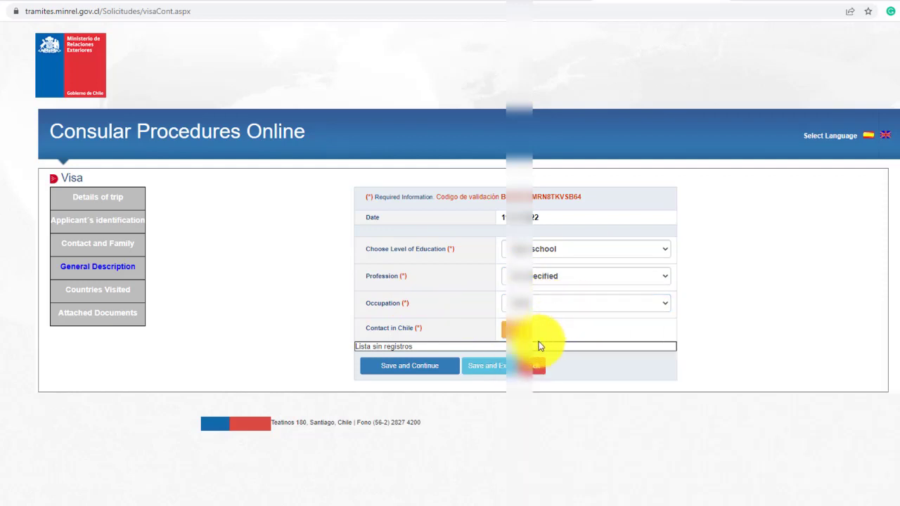
Start a new Contact in Chile entry with relationship type Others and relationship No specified
left_click(403, 342)
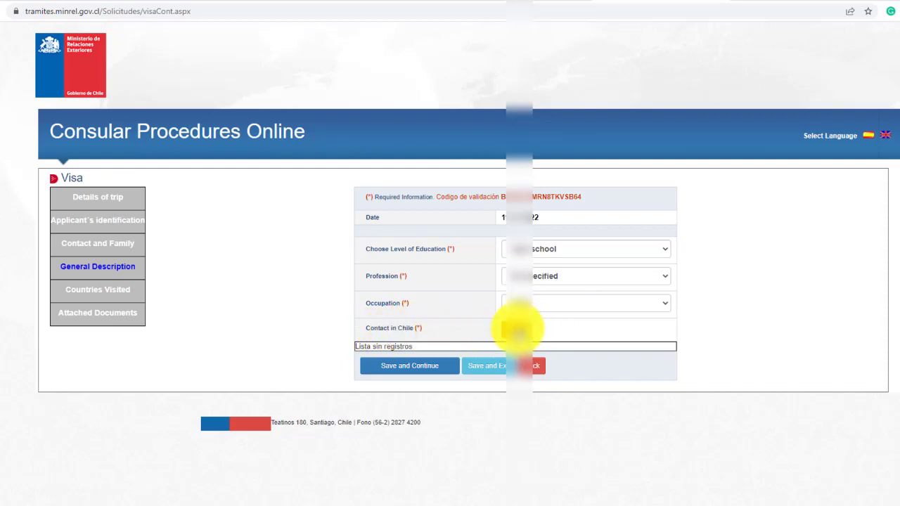
left_click(512, 329)
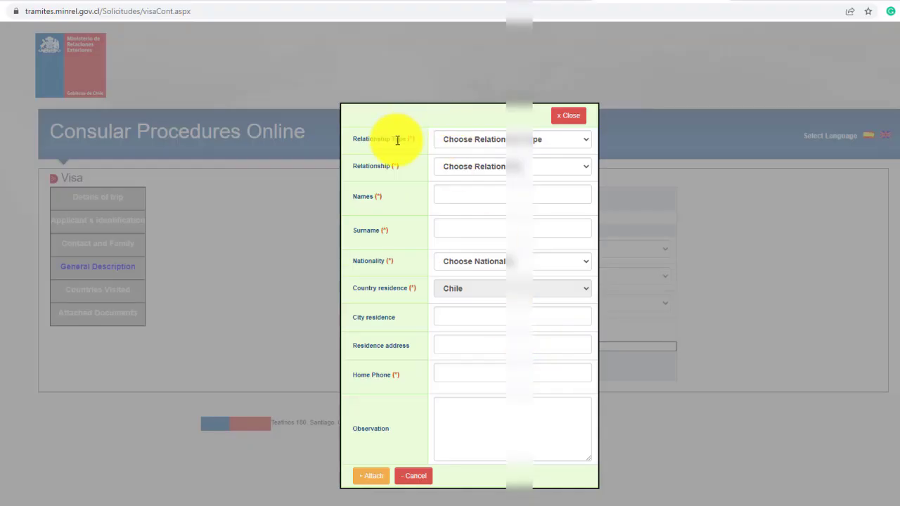
left_click(497, 144)
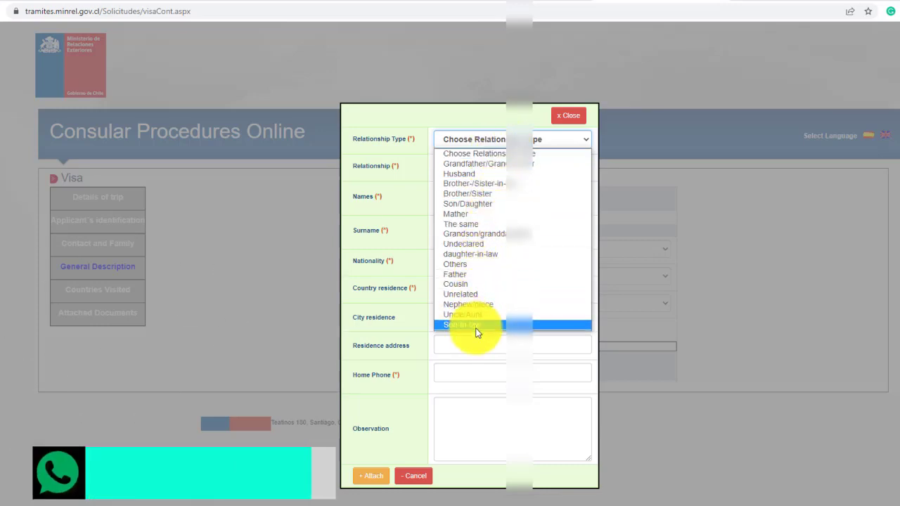
left_click(479, 264)
left_click(473, 167)
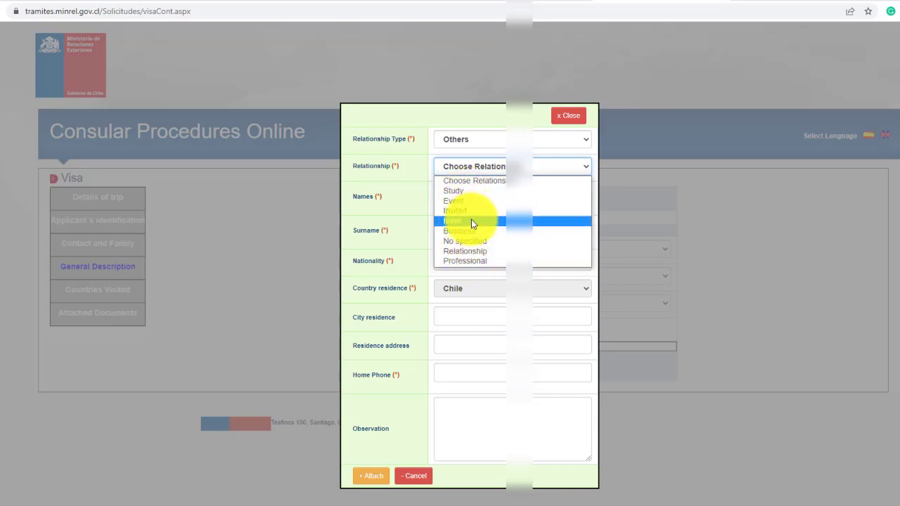
left_click(499, 243)
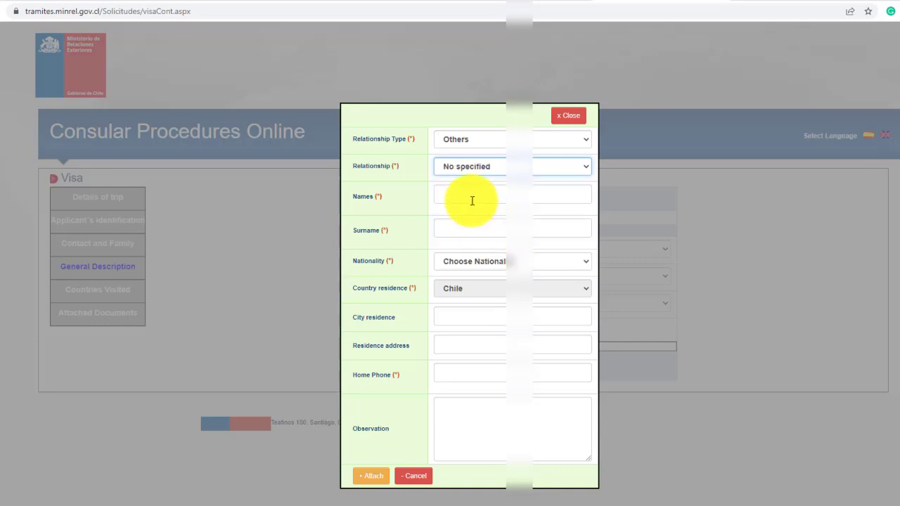
Check the contact's Names field and the relationship type options, keeping Others selected
left_click(472, 200)
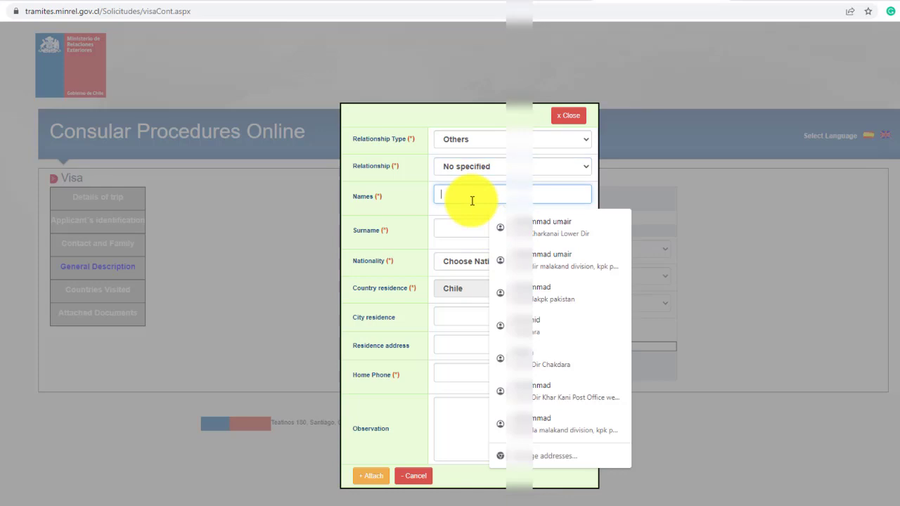
left_click(411, 207)
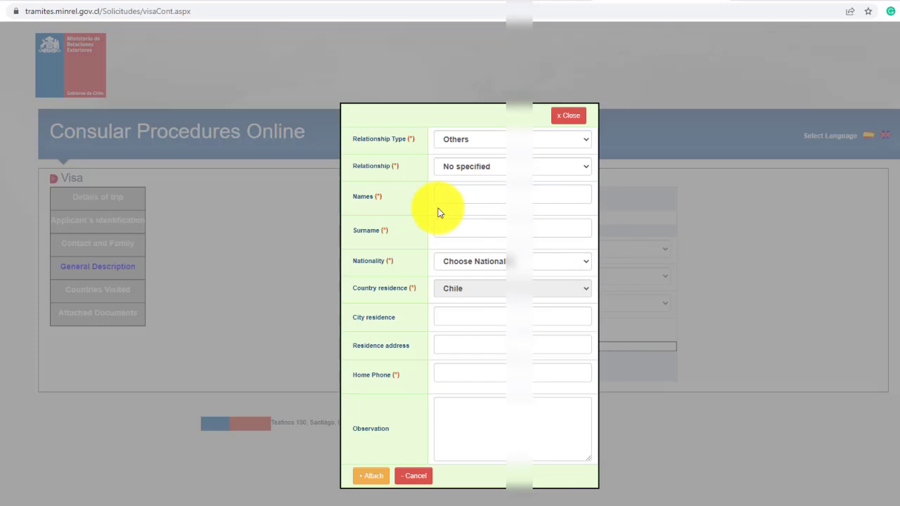
left_click(463, 138)
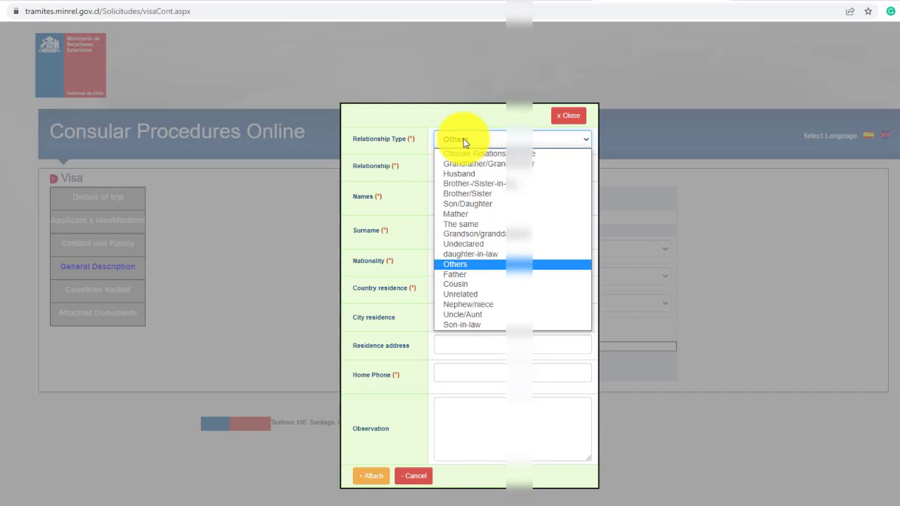
left_click(473, 264)
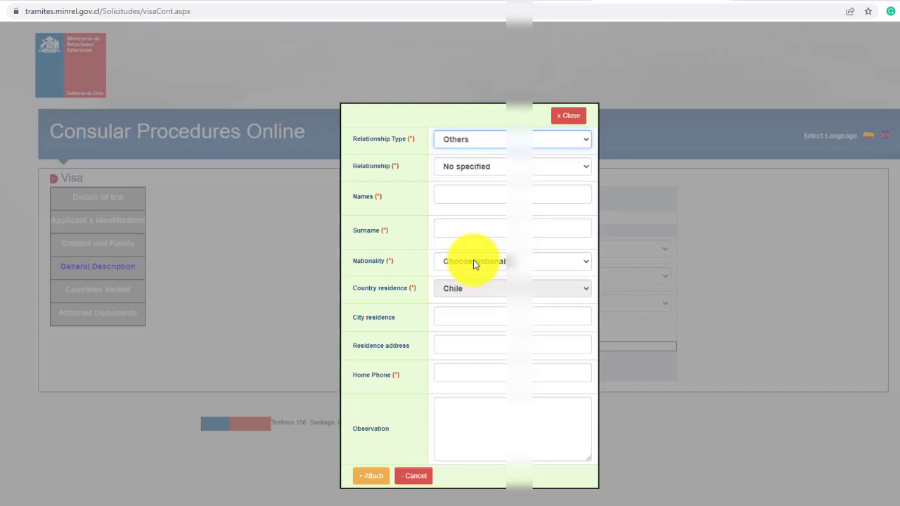
Keep the relationship as No specified and enter ABC as the Chile contact's names and DFC as the surname
left_click(474, 169)
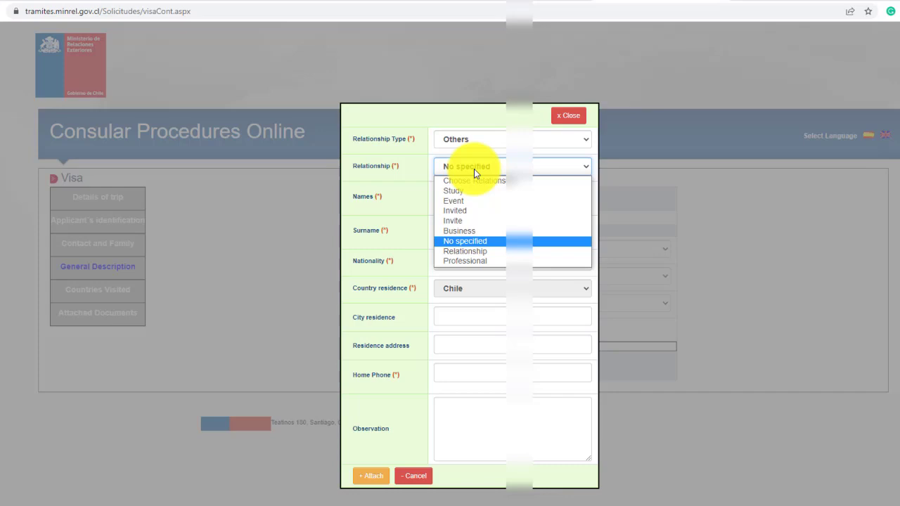
left_click(474, 168)
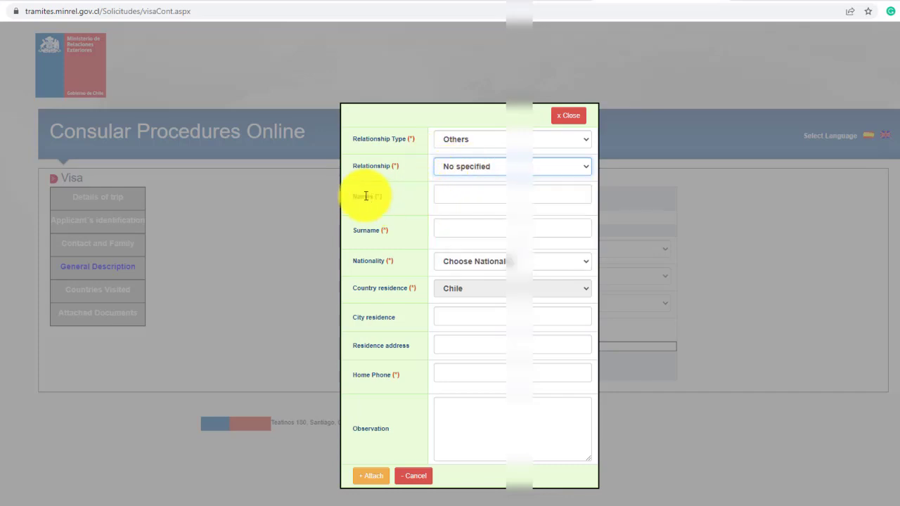
left_click(457, 190)
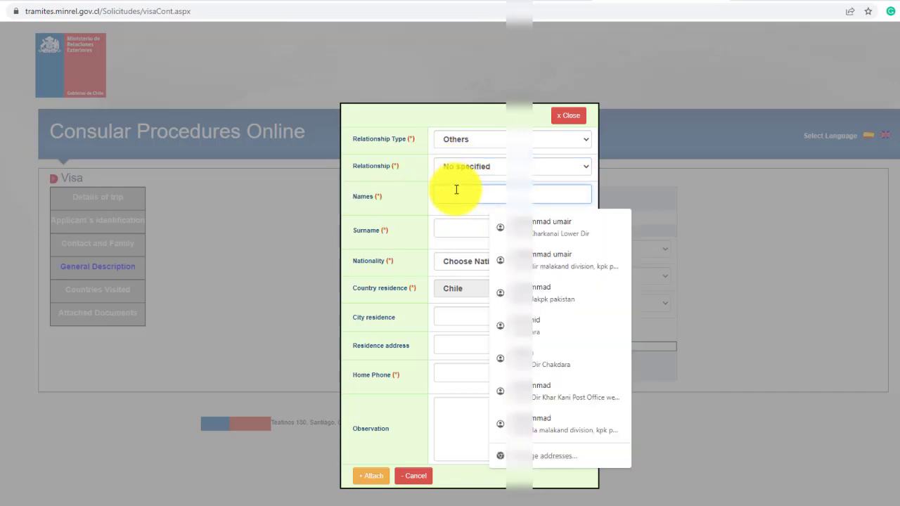
left_click(422, 206)
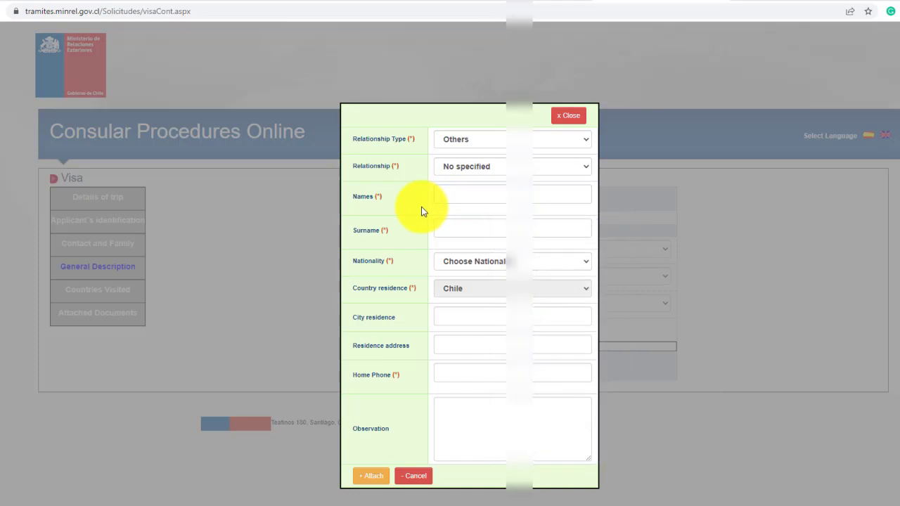
left_click(471, 197)
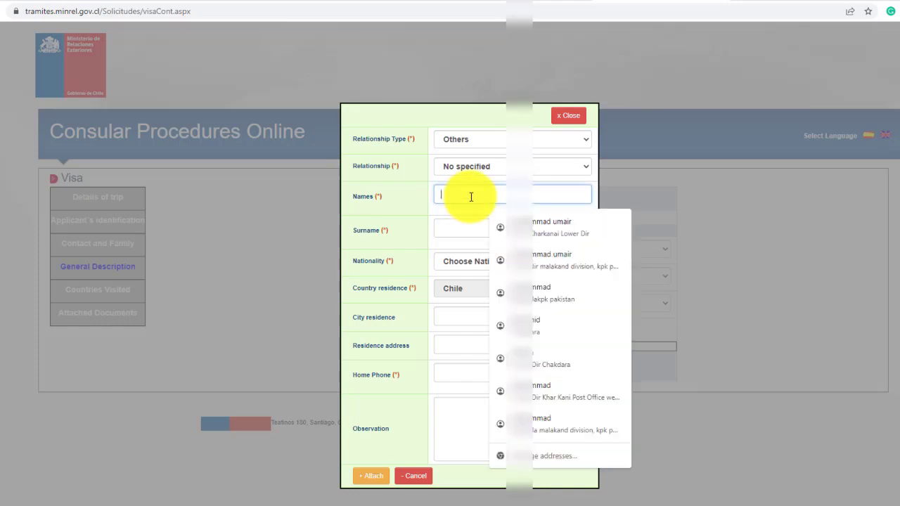
type("ABC")
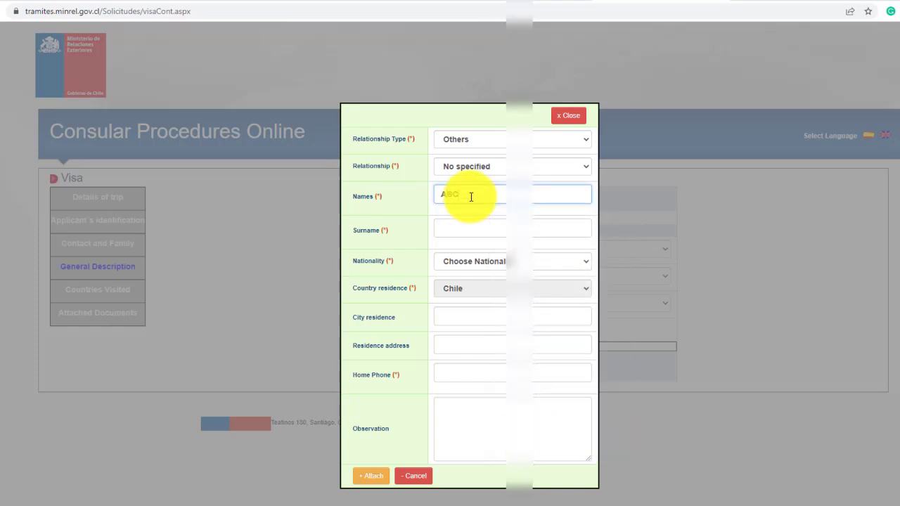
key("Tab")
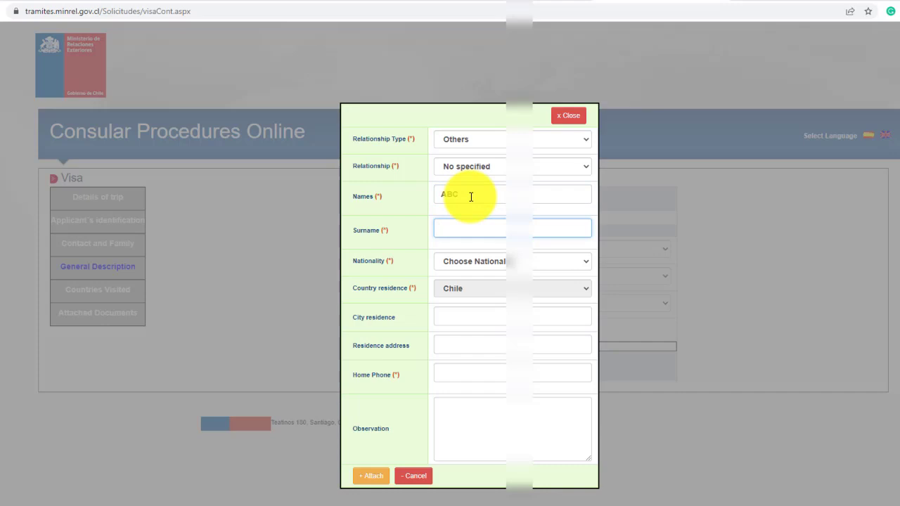
type("DFC")
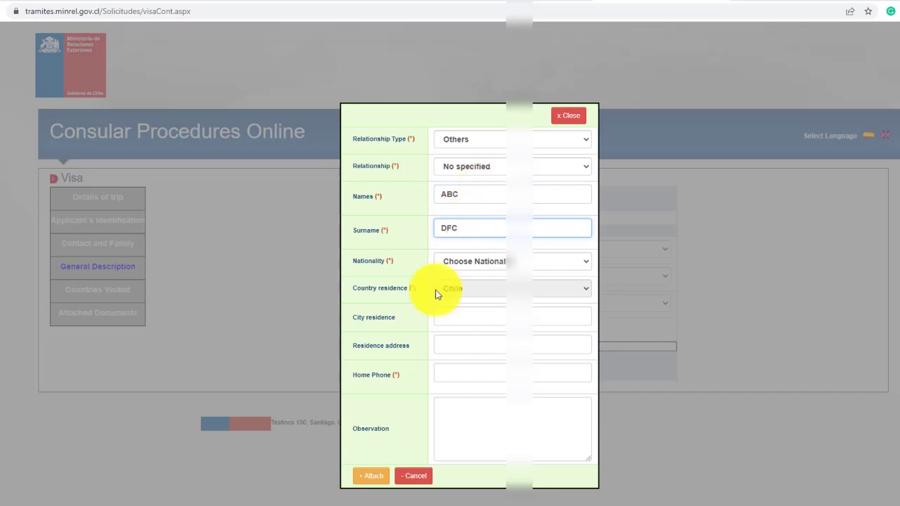
Set the contact's nationality to Chile
left_click(494, 261)
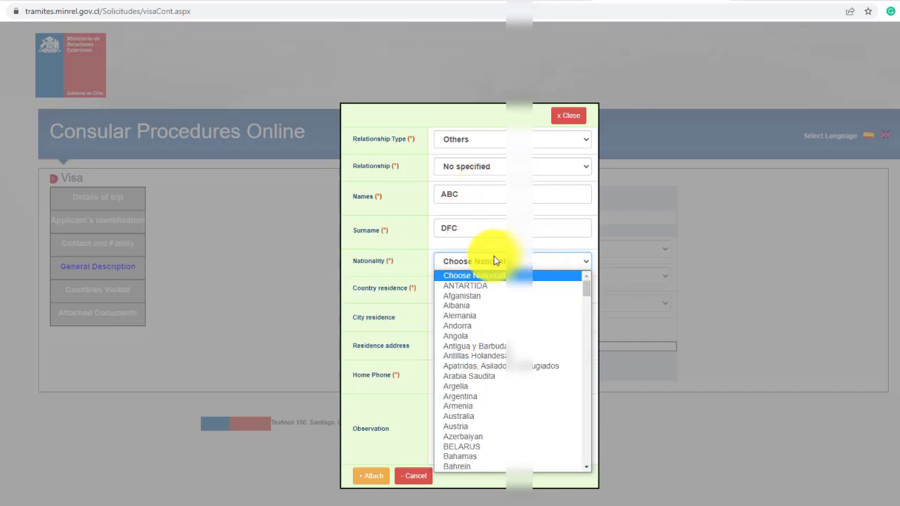
key("v")
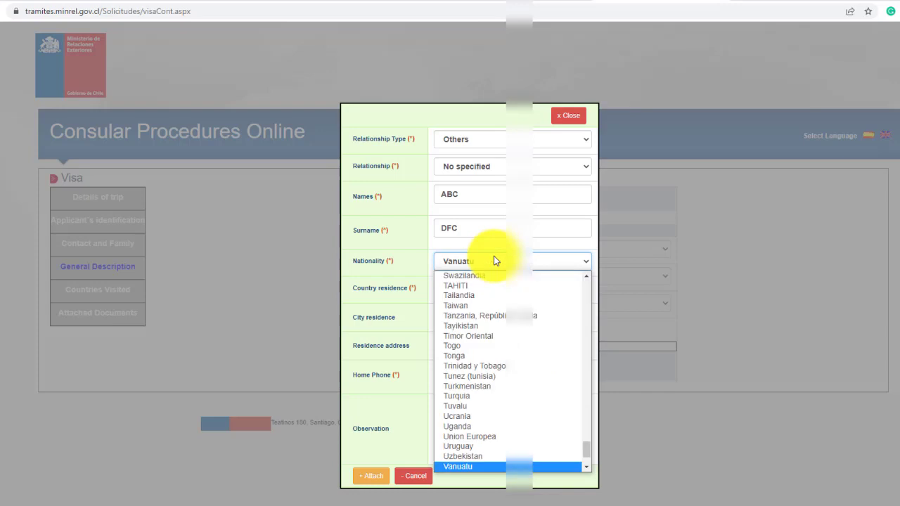
key("Up")
key("Up")
key("Up")
key("Up")
key("c")
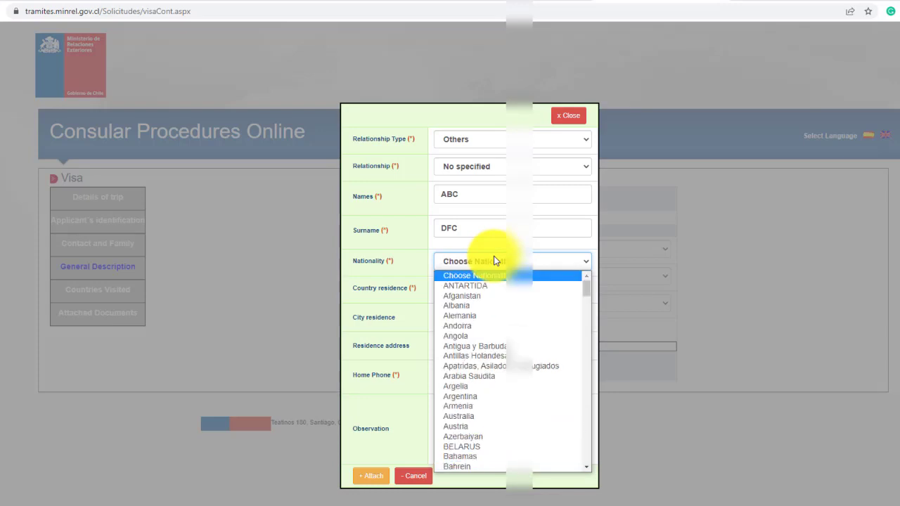
key("c")
key("c")
key("c")
key("c")
key("c")
key("c")
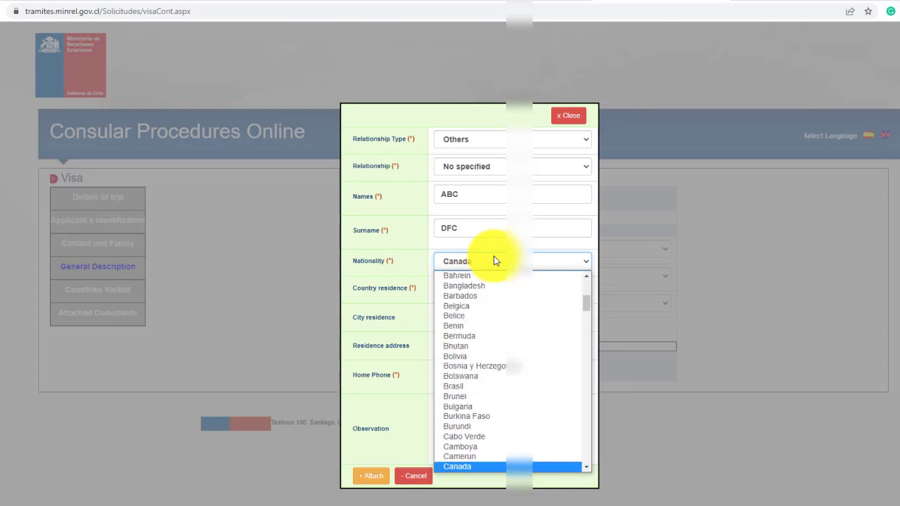
key("Return")
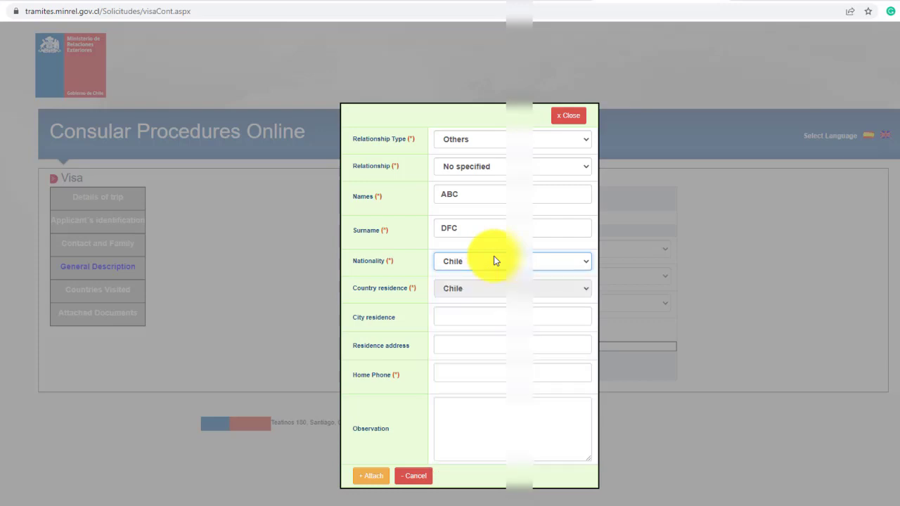
right_click(431, 302)
left_click(439, 292)
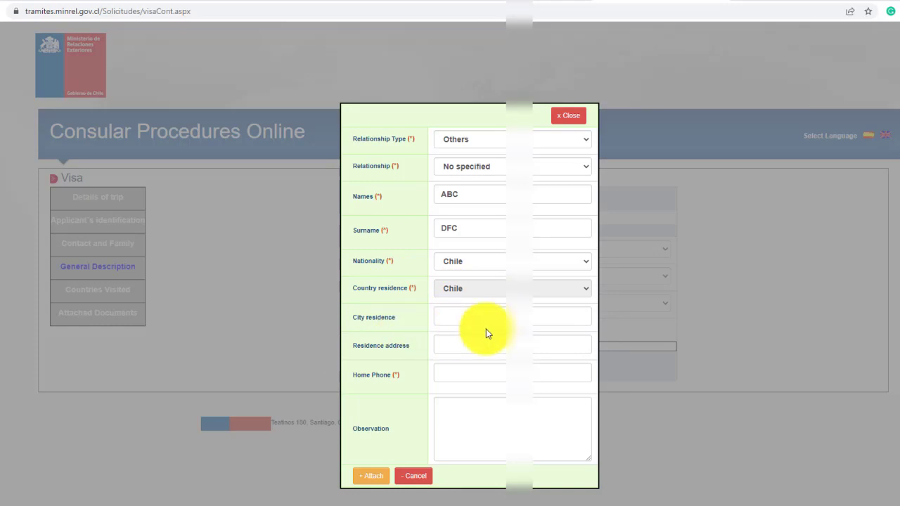
Complete the Chile contact by attaching it with a home phone number, and save the General Description section
left_click_drag(352, 379, 412, 377)
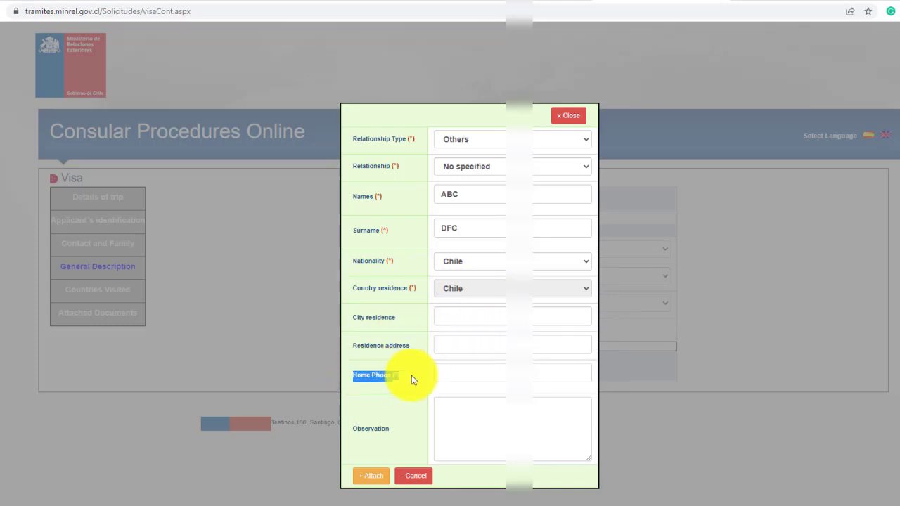
left_click(451, 374)
type("043284")
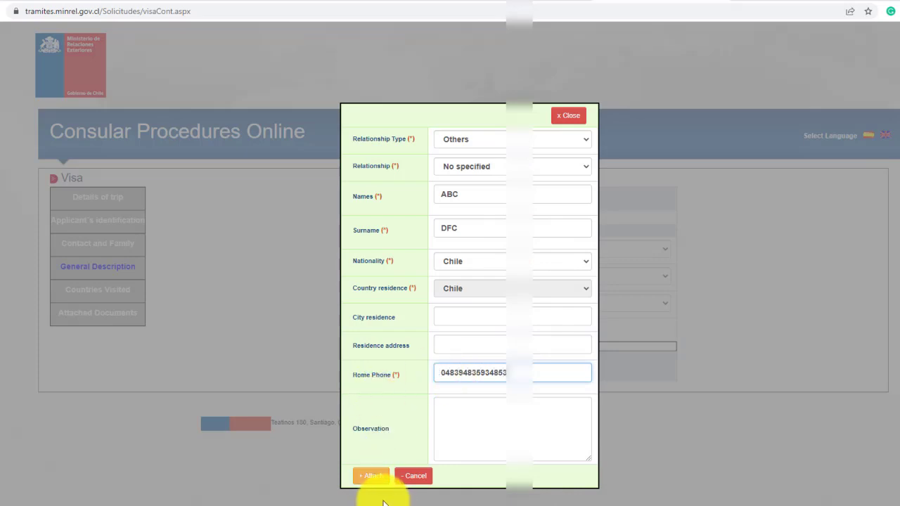
left_click(371, 480)
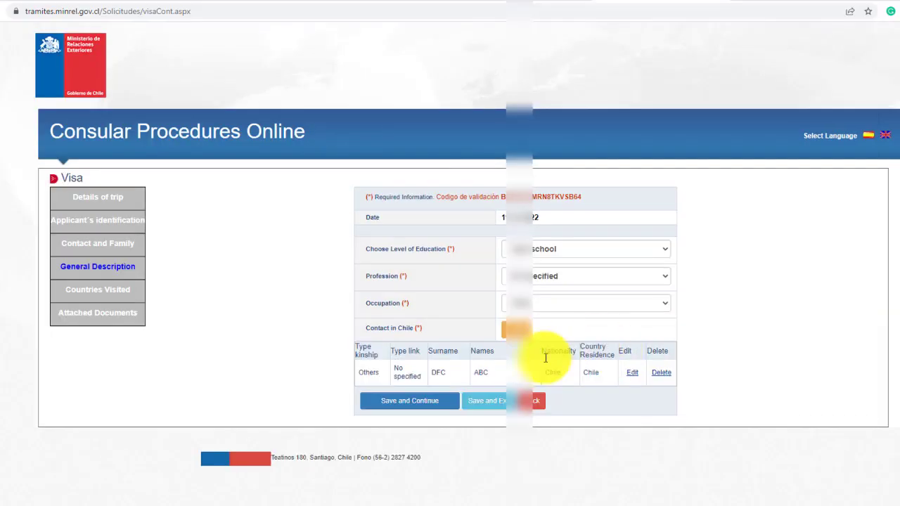
left_click(414, 404)
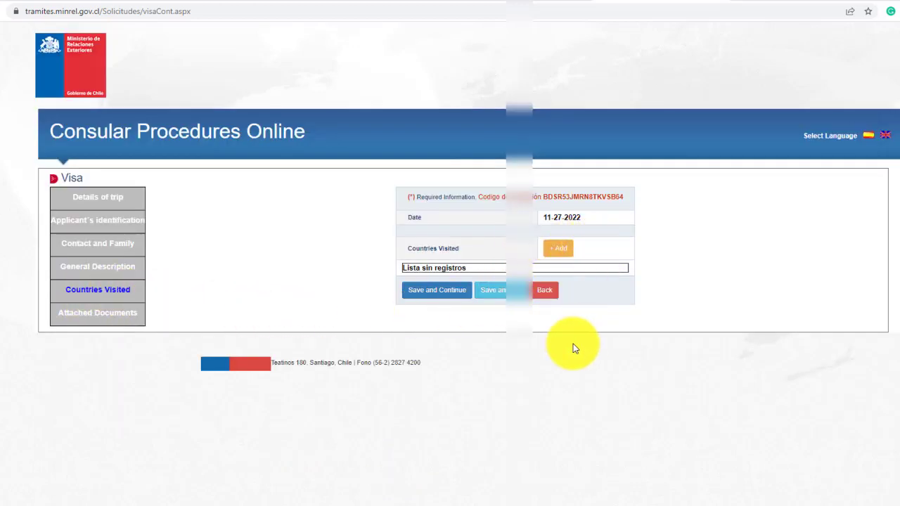
Add Austria with visit year 2022 to the countries visited and continue to Attached Documents, dismissing the alert
left_click(566, 253)
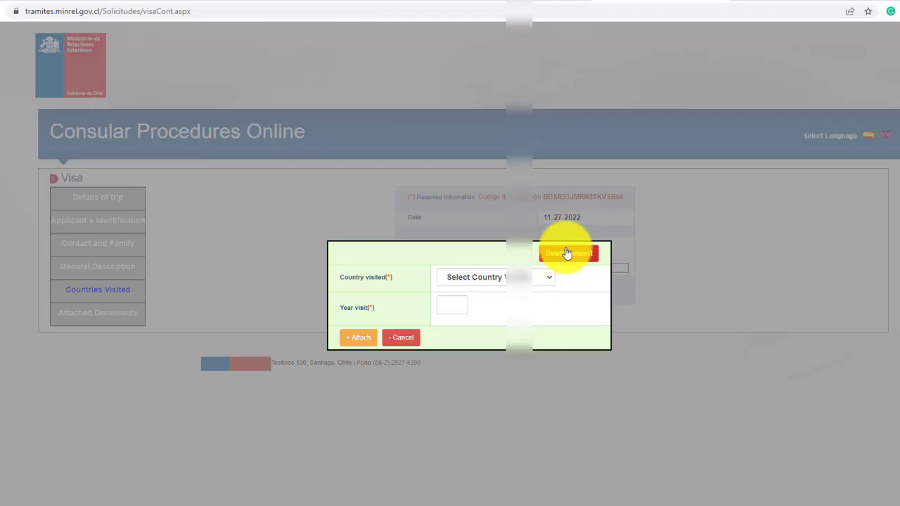
left_click(475, 281)
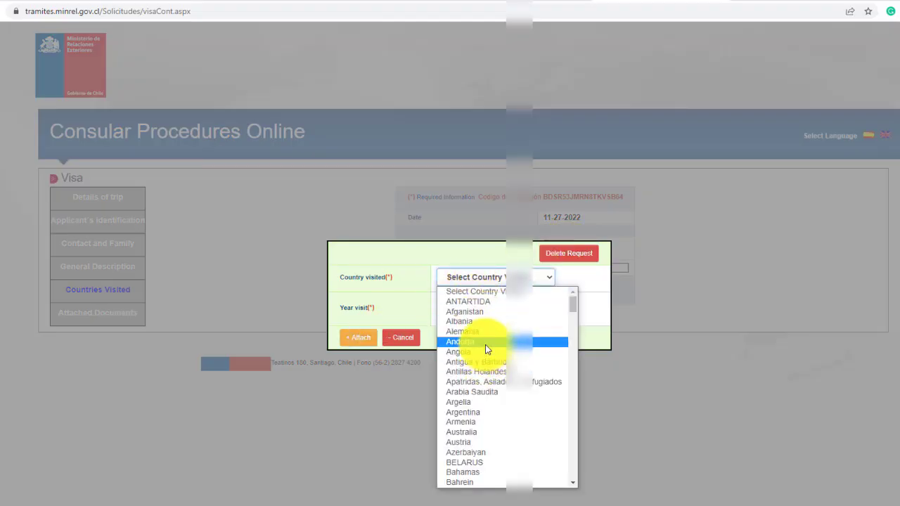
left_click(471, 442)
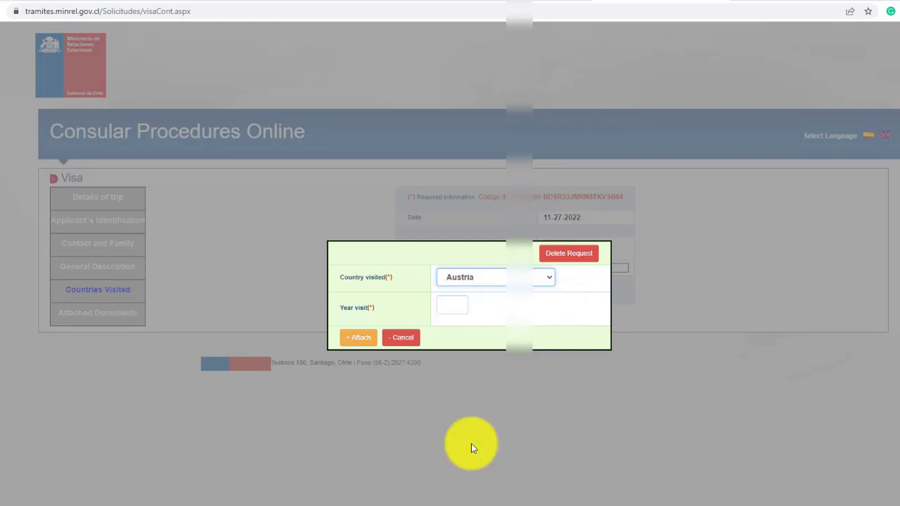
left_click(457, 304)
left_click(455, 333)
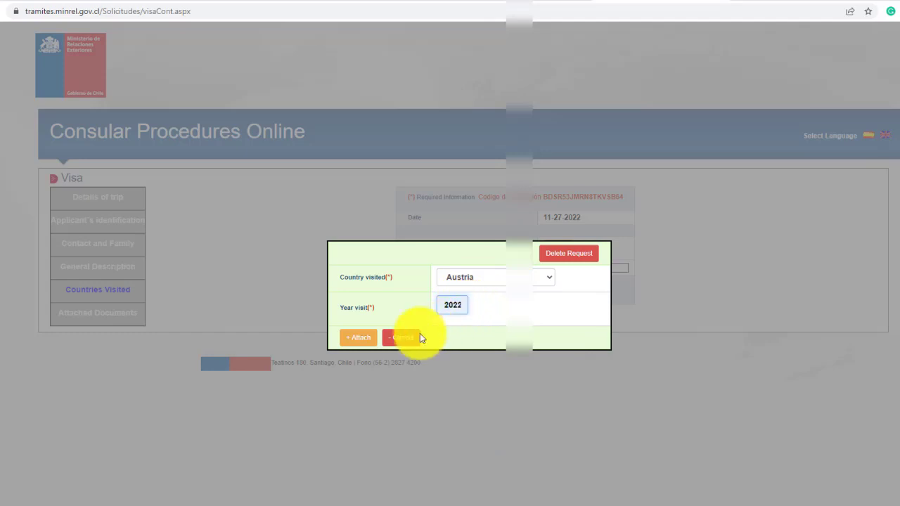
left_click(357, 339)
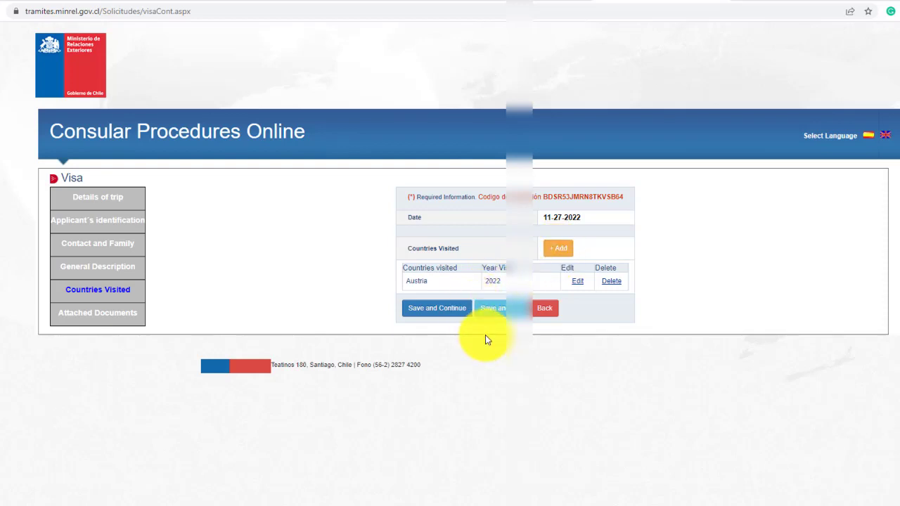
left_click(439, 314)
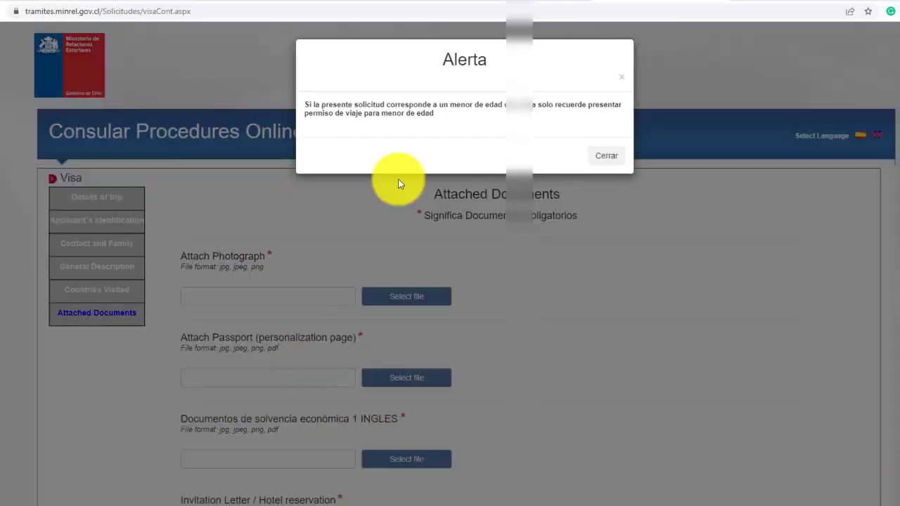
left_click(622, 76)
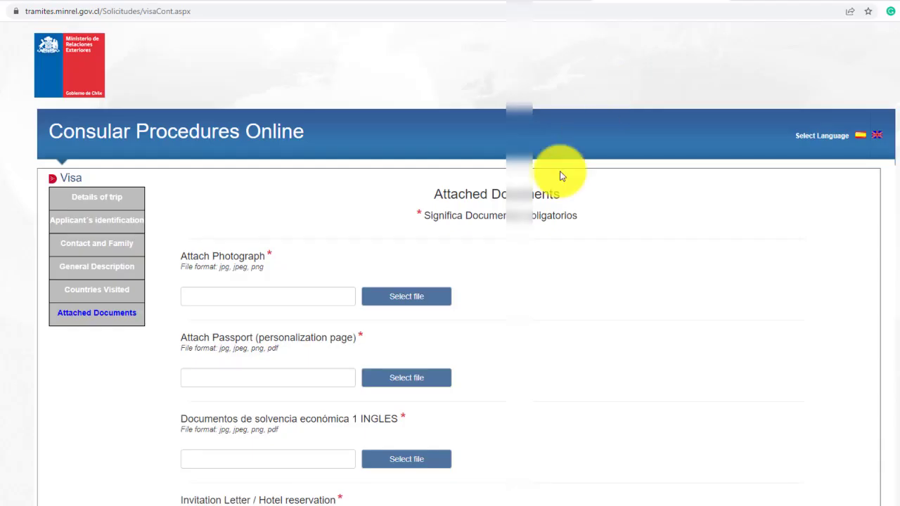
Examine the list of documents to attach, including the photograph, passport, economic solvency documents and invitation letter or hotel reservation
scroll(342, 259, "down", 2)
left_click_drag(190, 143, 255, 143)
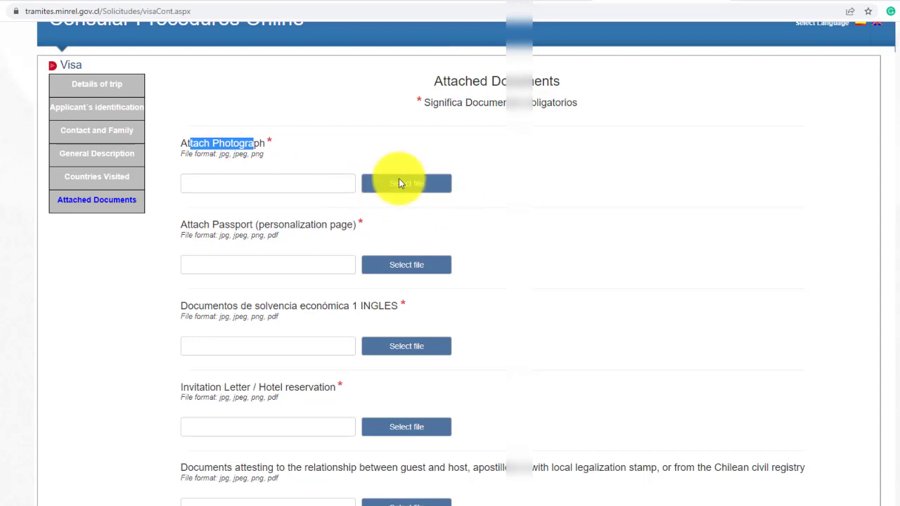
left_click_drag(229, 225, 278, 224)
scroll(434, 243, "down", 1)
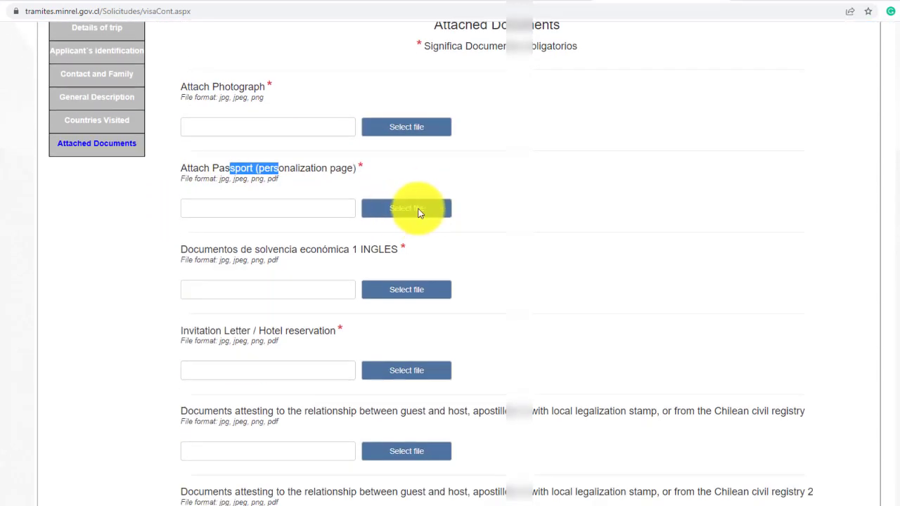
scroll(427, 235, "down", 1)
triple_click(285, 192)
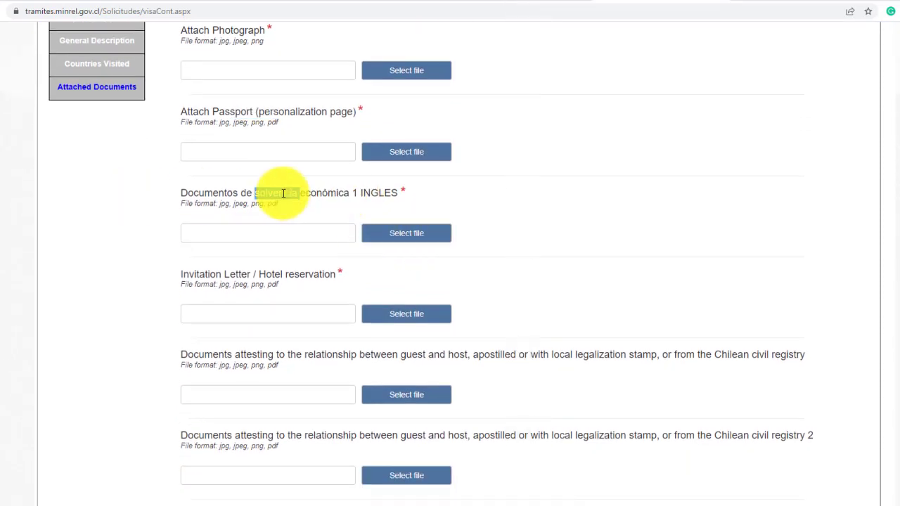
left_click(306, 184)
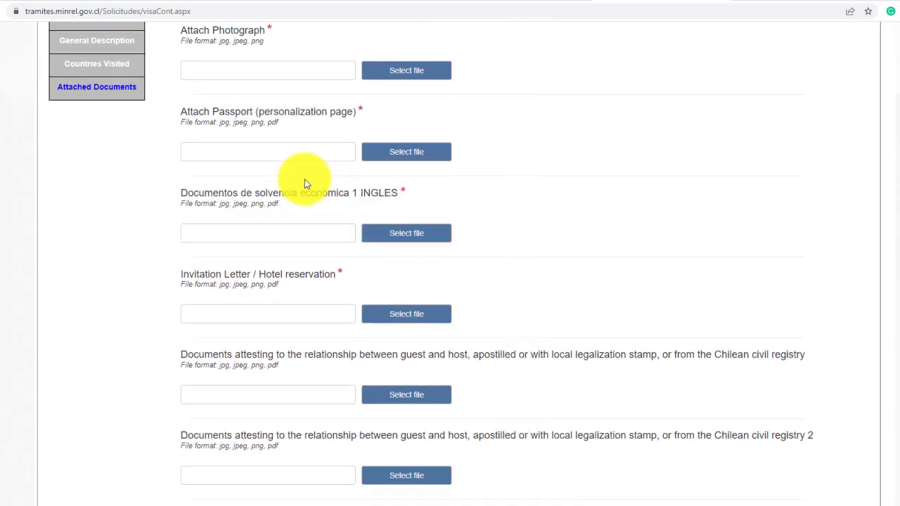
right_click(111, 197)
left_click(3, 348)
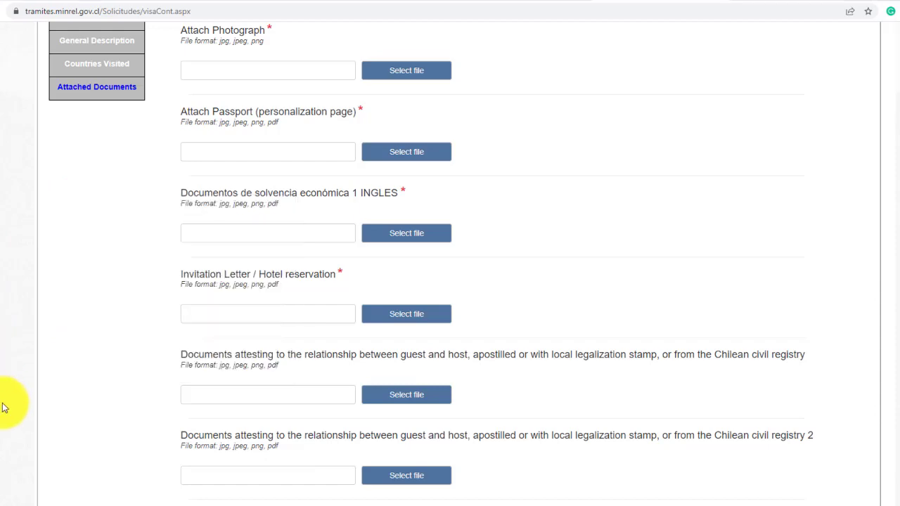
scroll(220, 201, "up", 3)
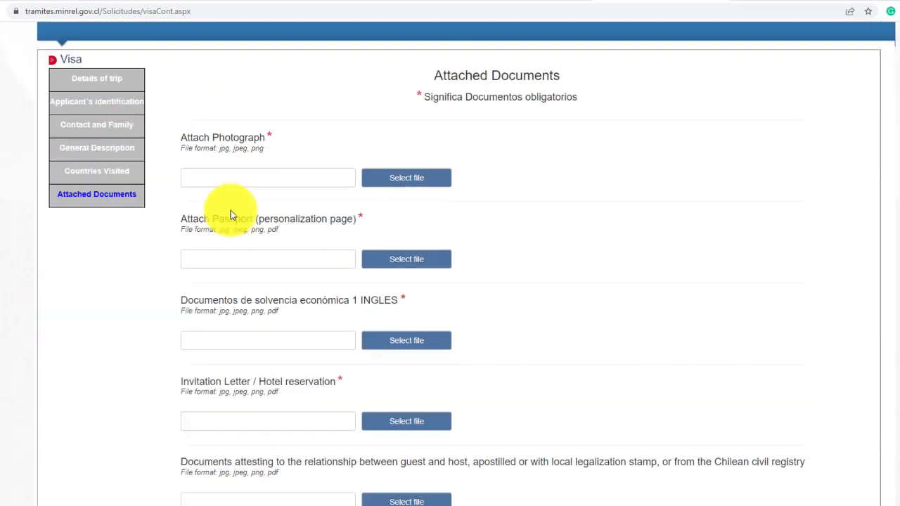
scroll(667, 120, "down", 2)
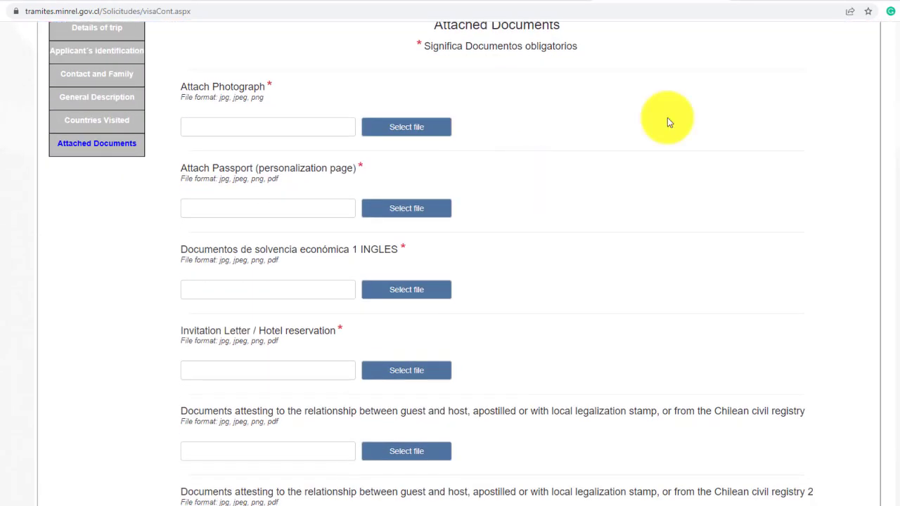
Translate the Attached Documents page to English
scroll(678, 134, "up", 1)
scroll(688, 146, "up", 1)
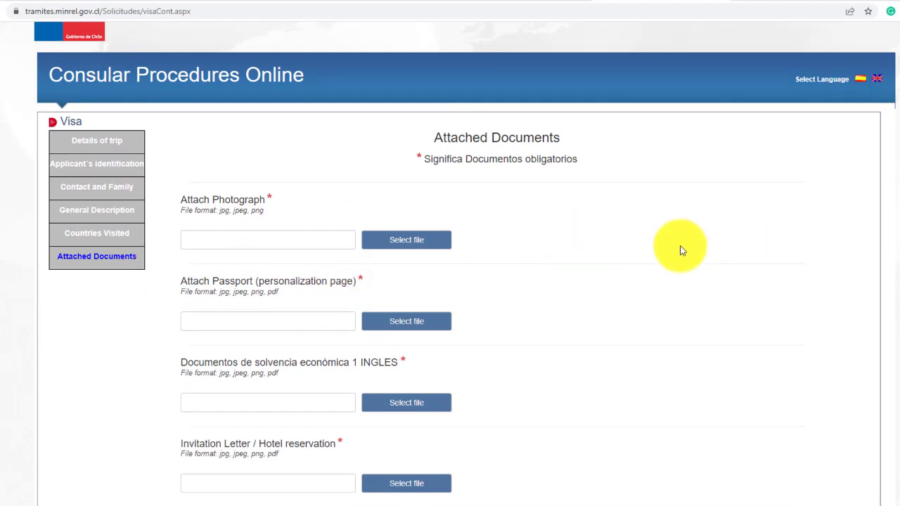
right_click(610, 209)
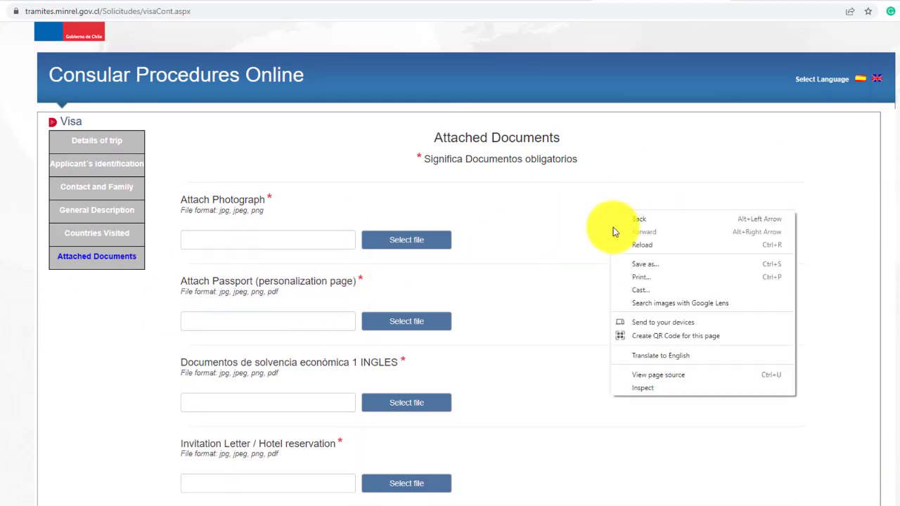
left_click(668, 358)
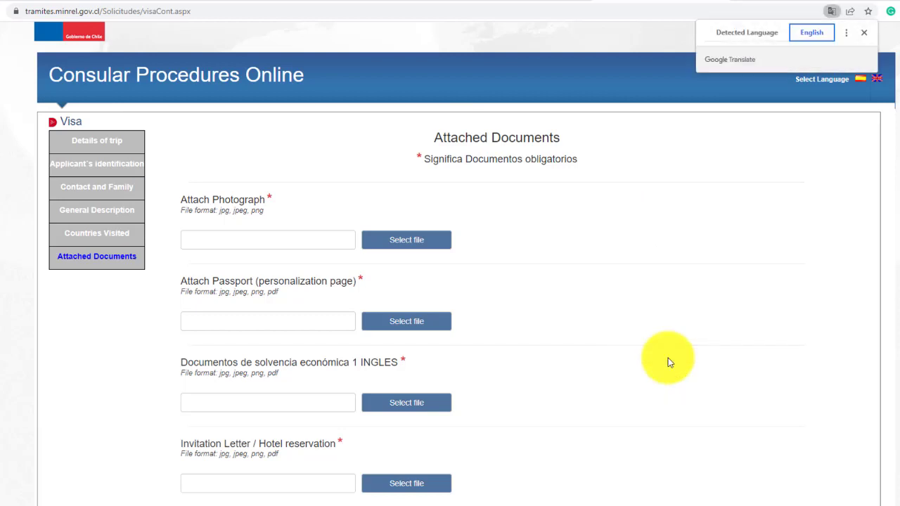
Examine the Attached Documents requirements for the photograph and passport, focusing on the economic solvency documents entry
scroll(225, 321, "down", 2)
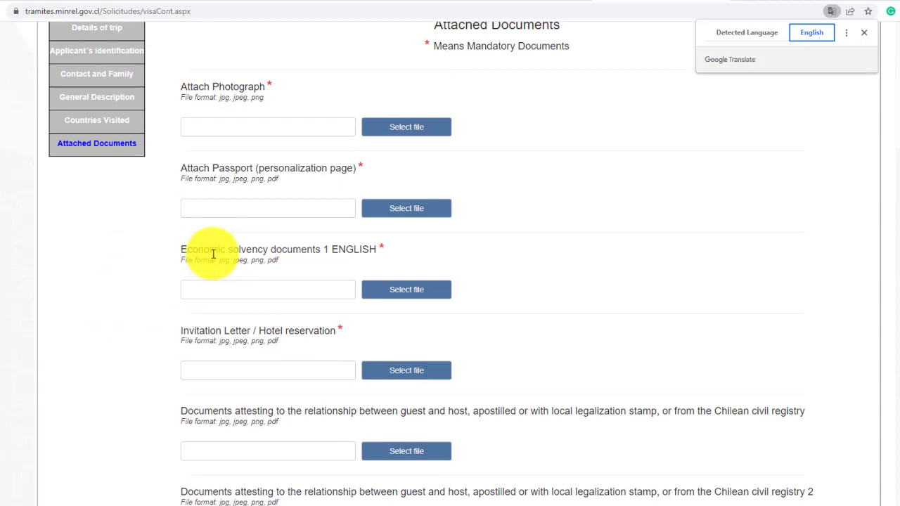
left_click_drag(171, 251, 195, 251)
scroll(234, 253, "up", 1)
left_click(128, 302)
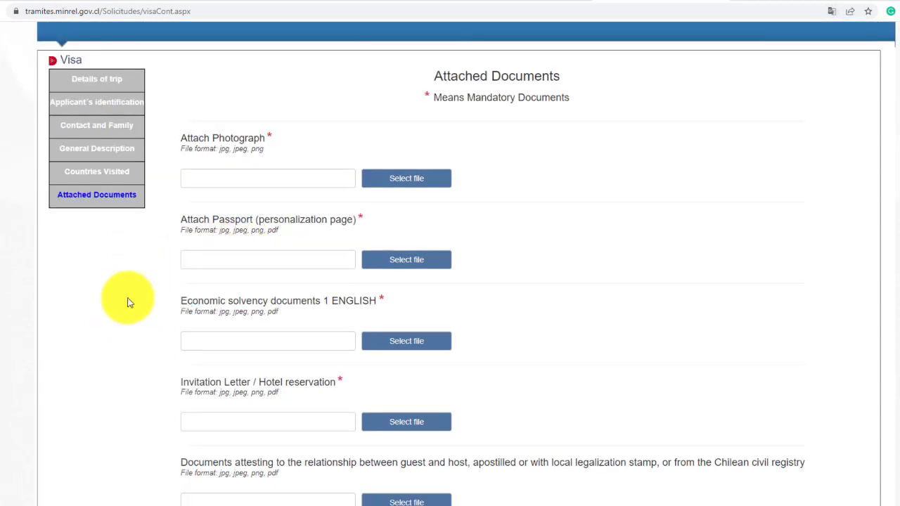
triple_click(227, 302)
left_click(185, 302)
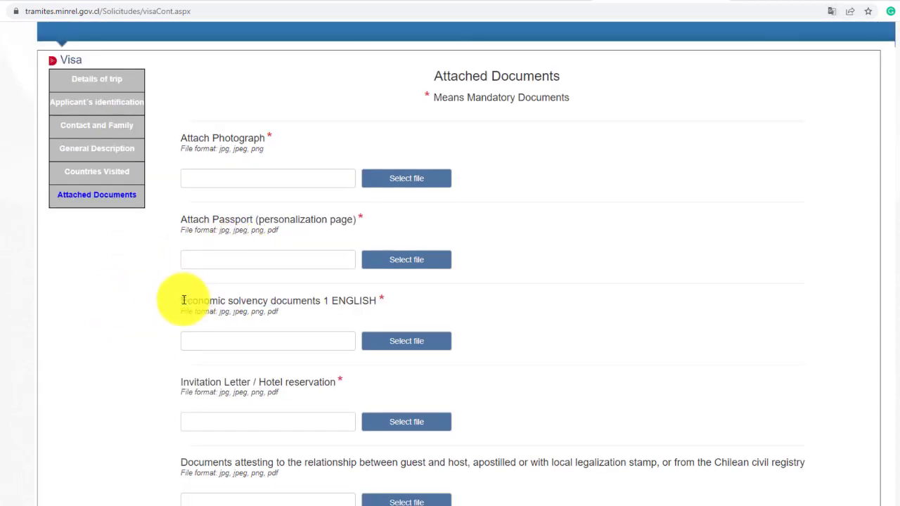
left_click_drag(183, 300, 268, 298)
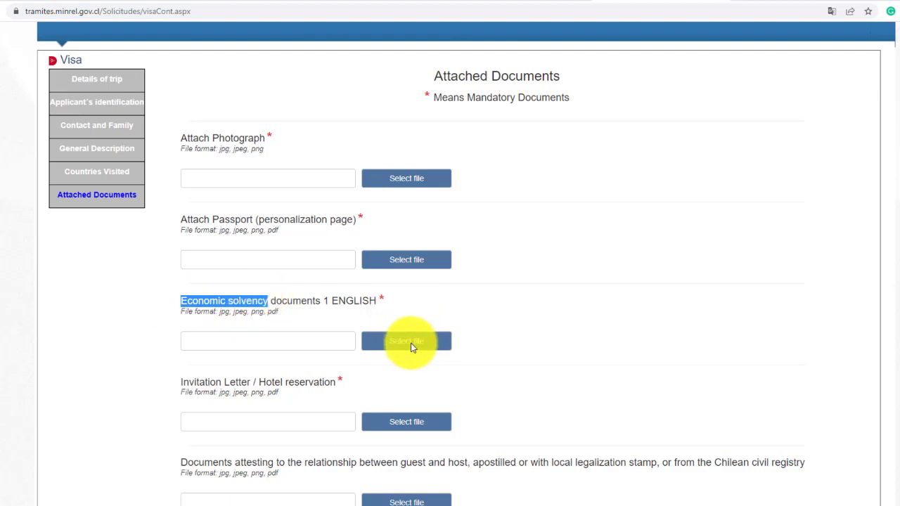
double_click(249, 301)
Read the invitation letter or hotel reservation requirement in the list of documents to attach
scroll(338, 352, "down", 2)
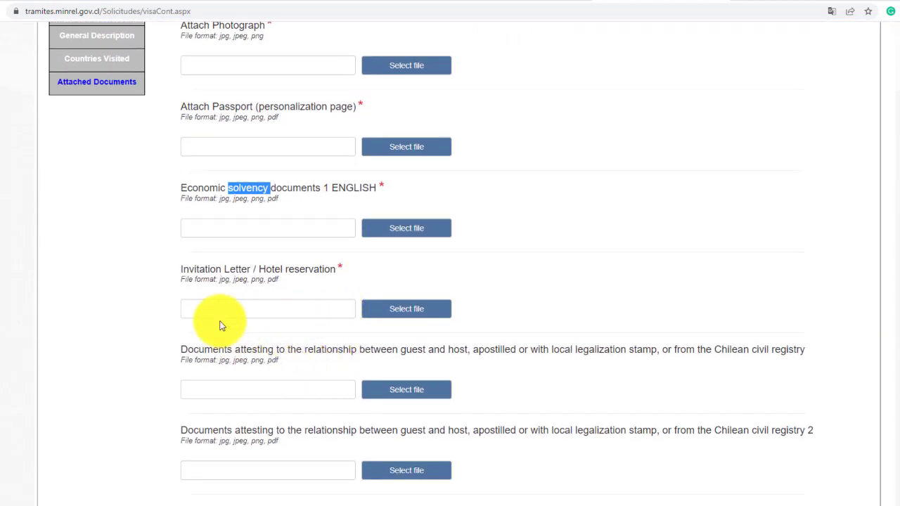
left_click_drag(178, 270, 251, 270)
triple_click(282, 267)
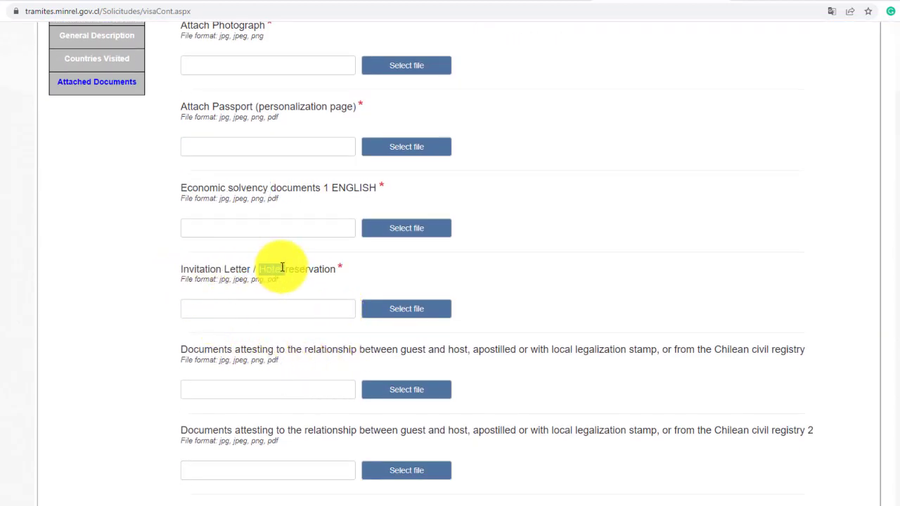
left_click(310, 267)
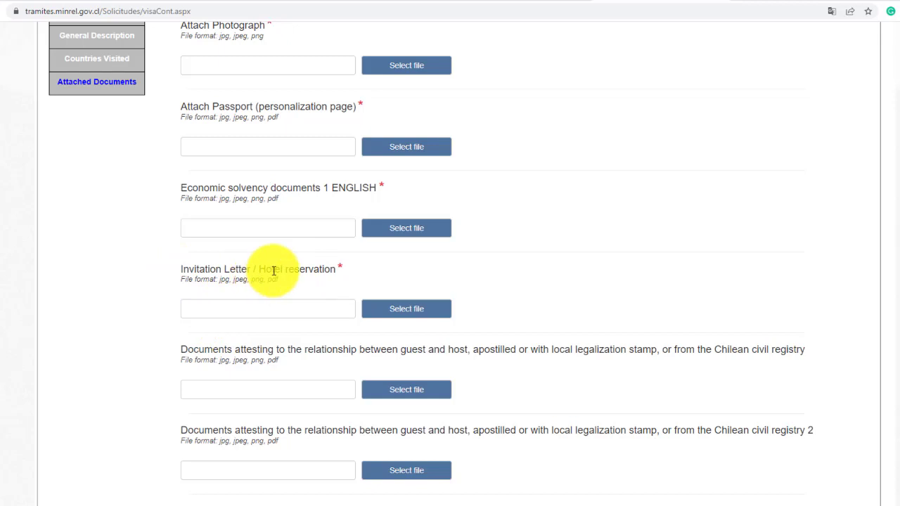
left_click_drag(261, 269, 321, 280)
left_click(320, 270)
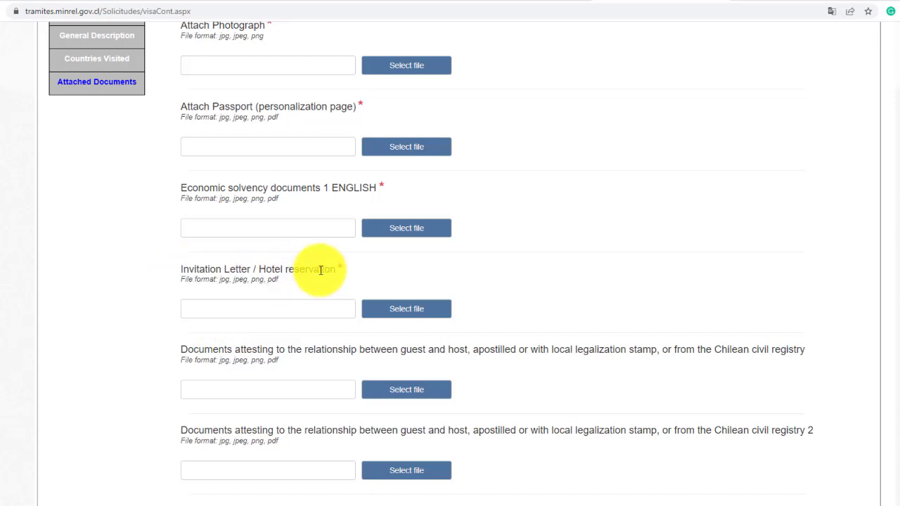
double_click(320, 270)
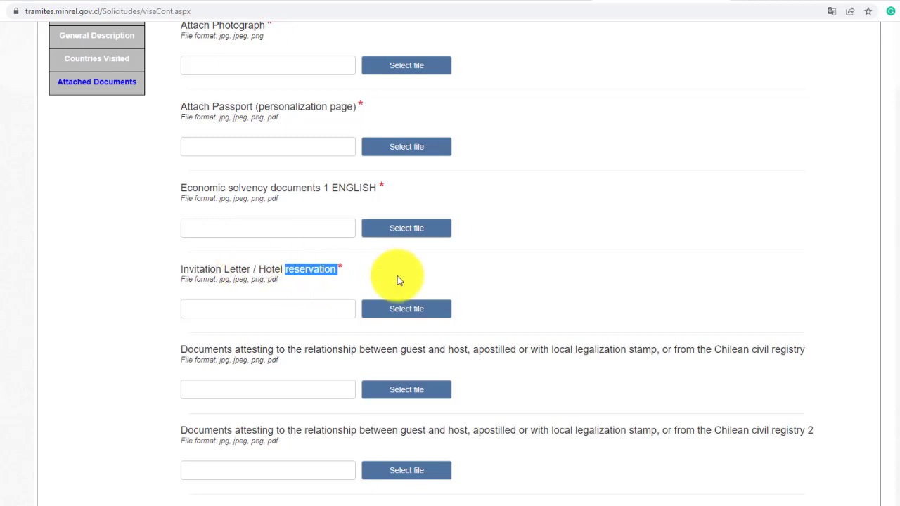
left_click(344, 278)
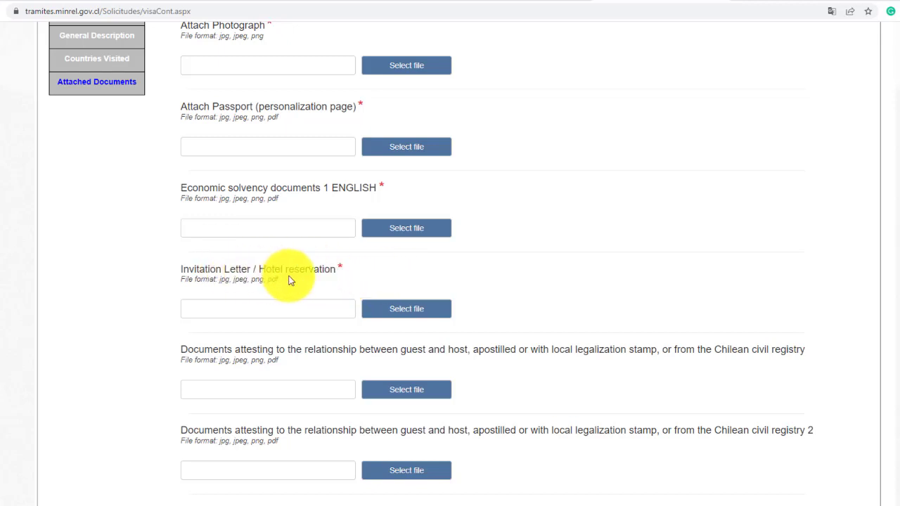
Review the entries for guest and host relationship documents, other background files and the travel permit for a minor
scroll(388, 309, "down", 3)
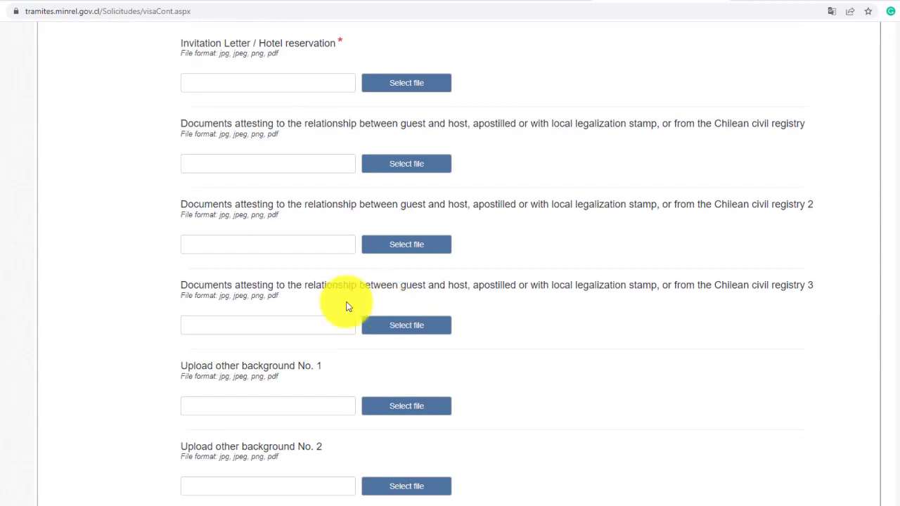
scroll(303, 302, "down", 1)
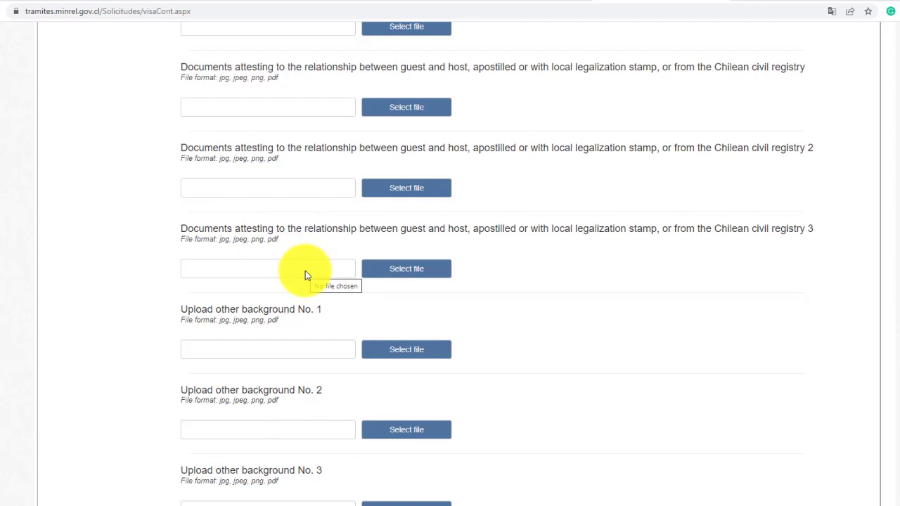
scroll(281, 271, "up", 2)
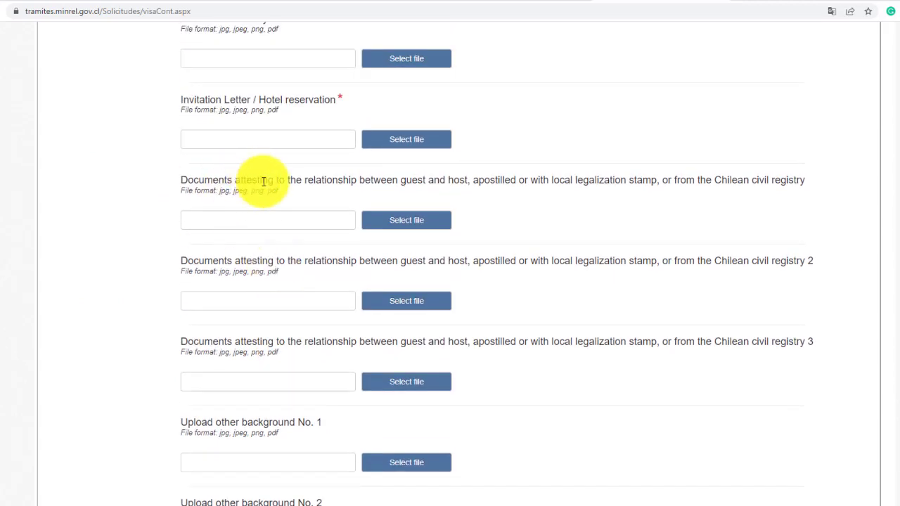
left_click_drag(204, 179, 761, 178)
triple_click(761, 178)
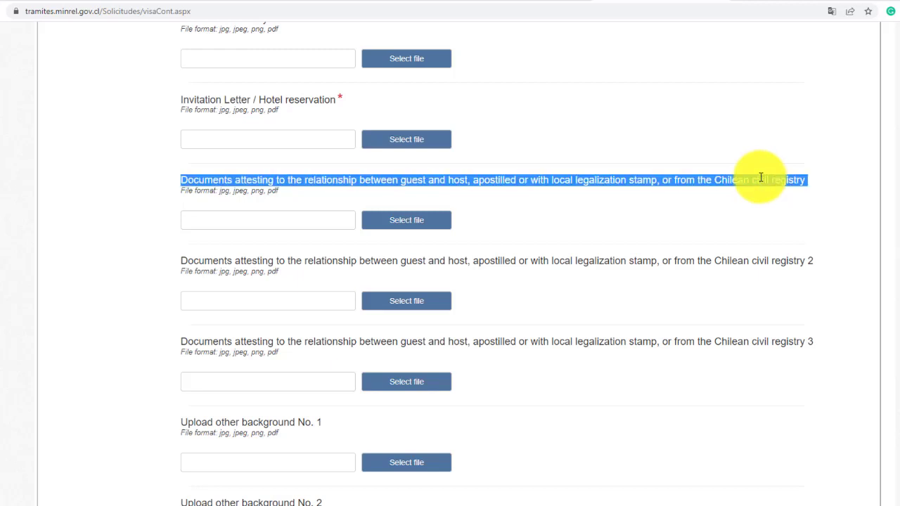
scroll(627, 195, "down", 2)
left_click(528, 150)
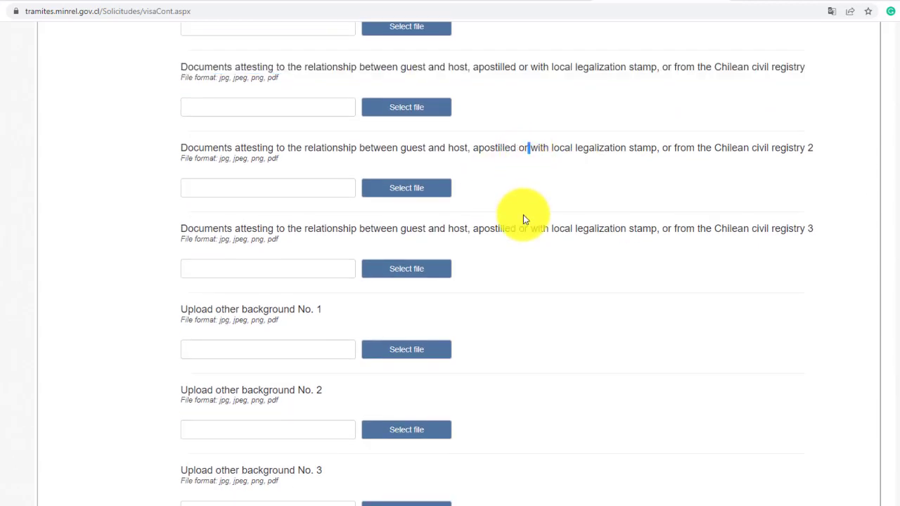
triple_click(251, 239)
scroll(353, 302, "down", 2)
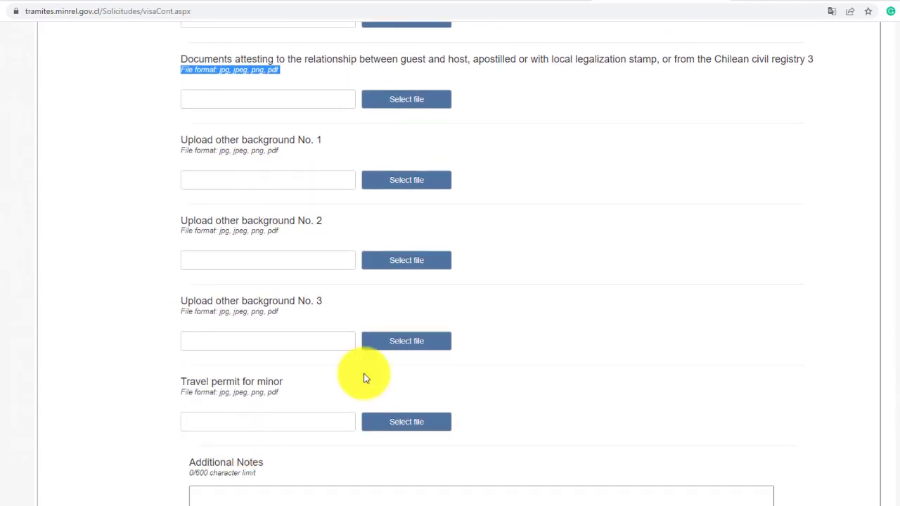
Check the mandatory markers on the invitation letter, economic solvency, passport and photograph entries
scroll(374, 356, "up", 5)
scroll(255, 300, "up", 3)
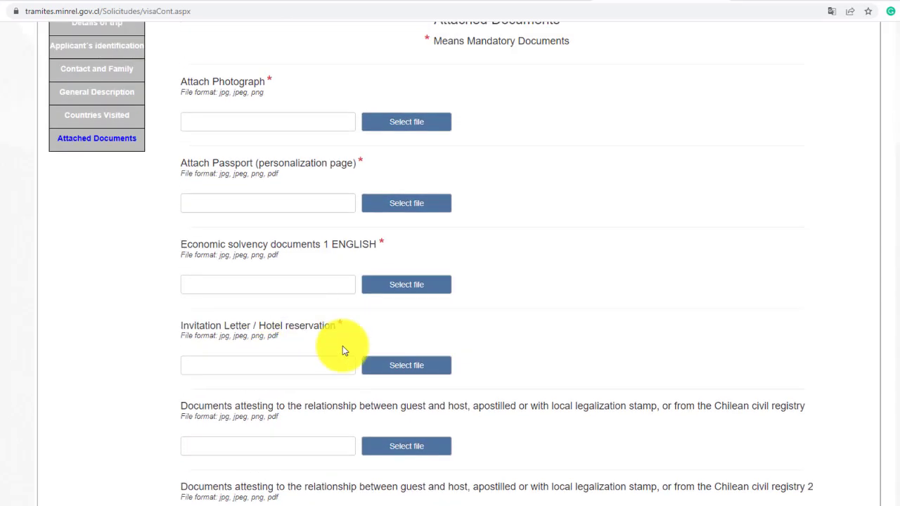
left_click_drag(327, 322, 345, 327)
left_click_drag(369, 247, 417, 247)
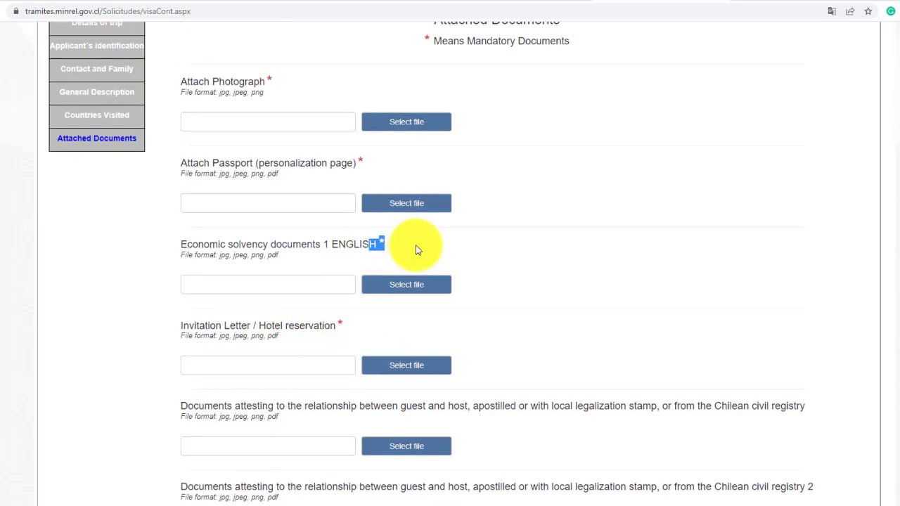
left_click_drag(346, 161, 422, 164)
left_click_drag(267, 81, 287, 82)
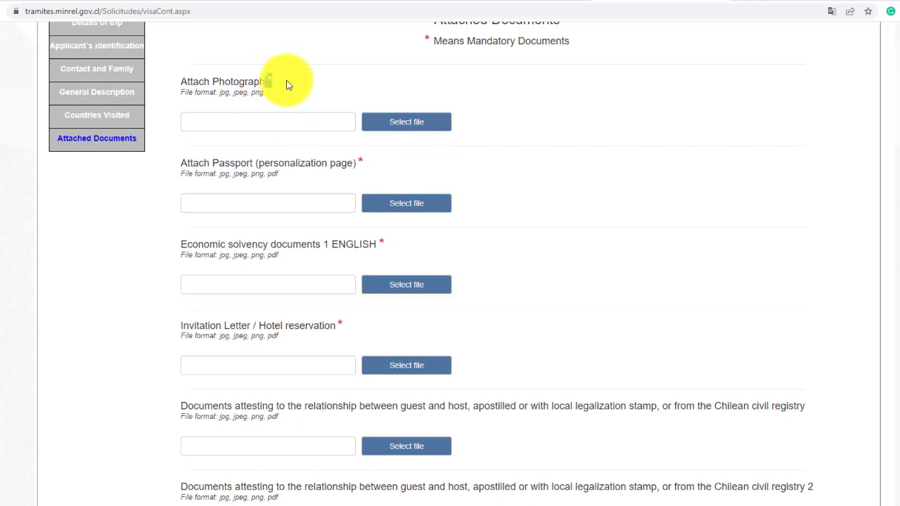
Try to save the Attached Documents section and continue without uploading any files, and dismiss the alert
scroll(502, 327, "down", 5)
scroll(292, 229, "down", 4)
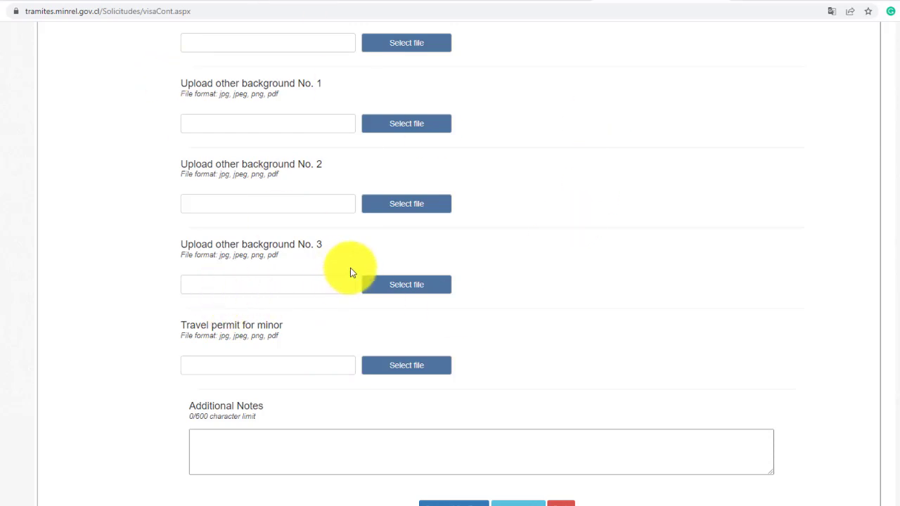
scroll(411, 353, "down", 1)
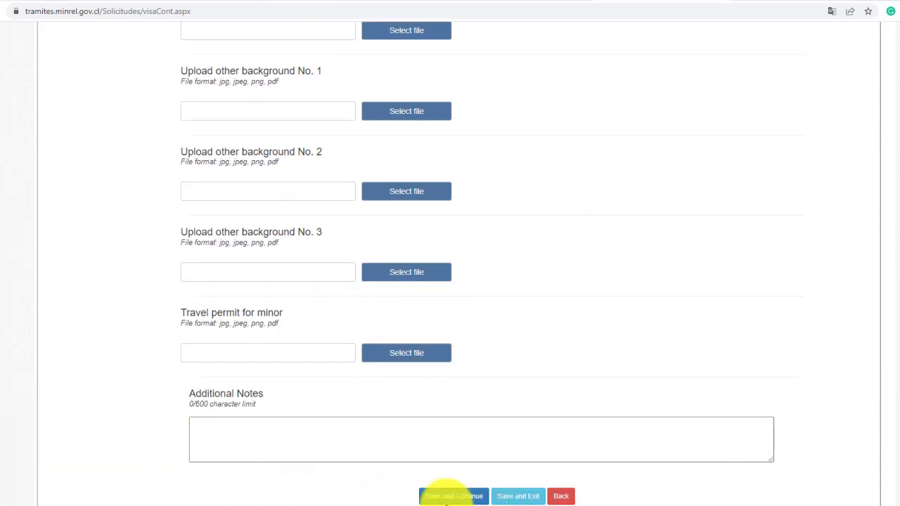
left_click(456, 498)
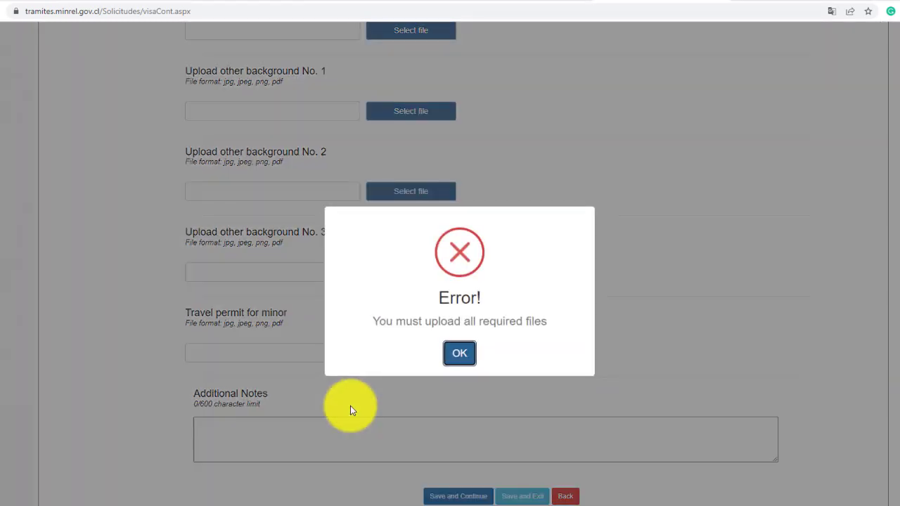
left_click(458, 354)
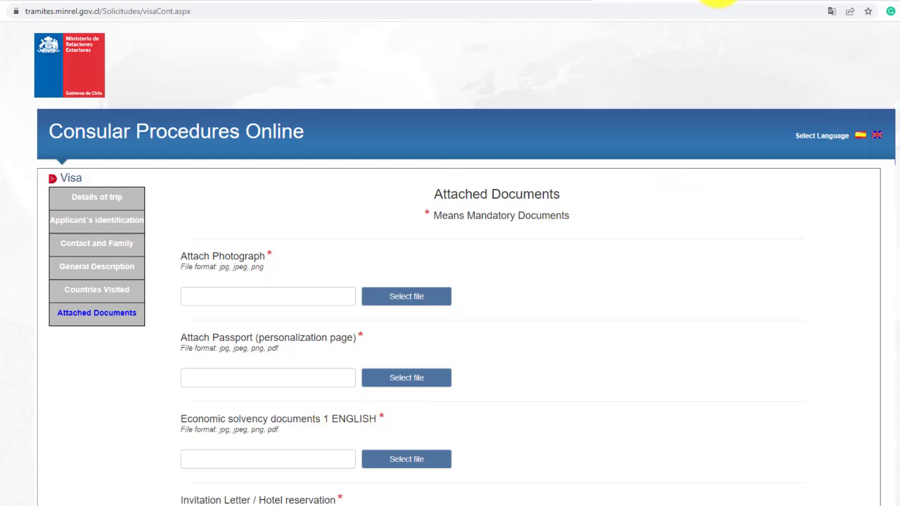
Switch to YouTube, open the Ocean Of Knowledge channel and look through its playlists
left_click(787, 0)
left_click(588, 14)
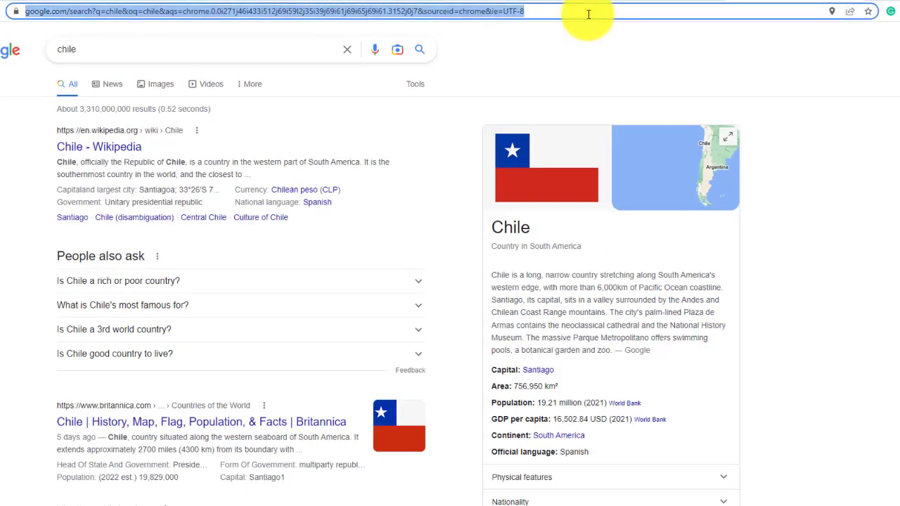
type("y")
key("Return")
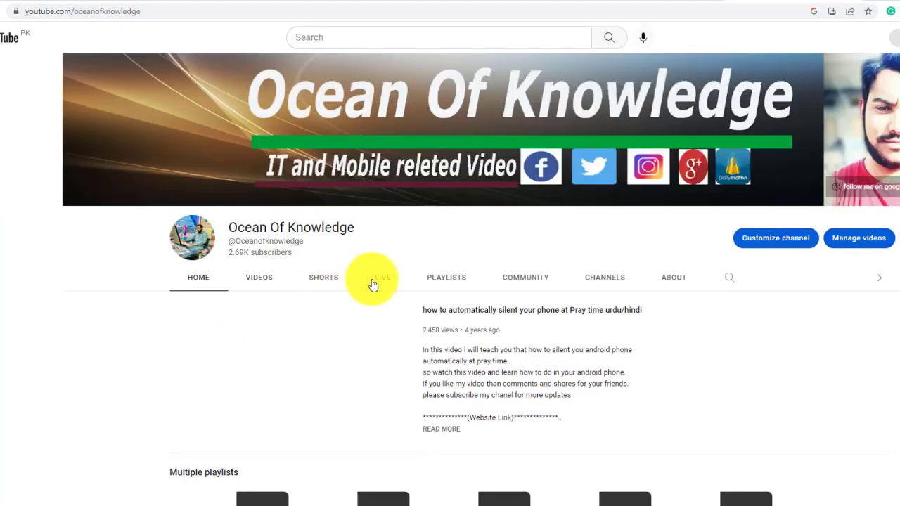
left_click(453, 281)
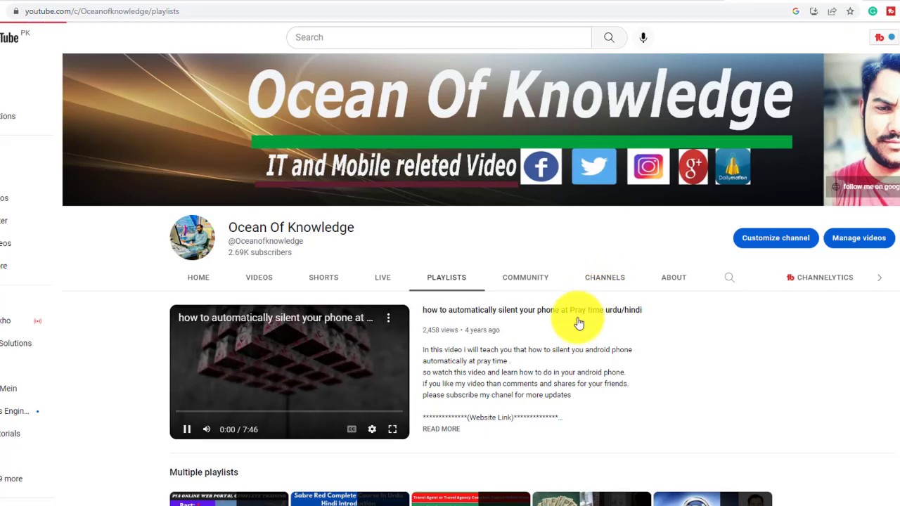
scroll(232, 352, "down", 3)
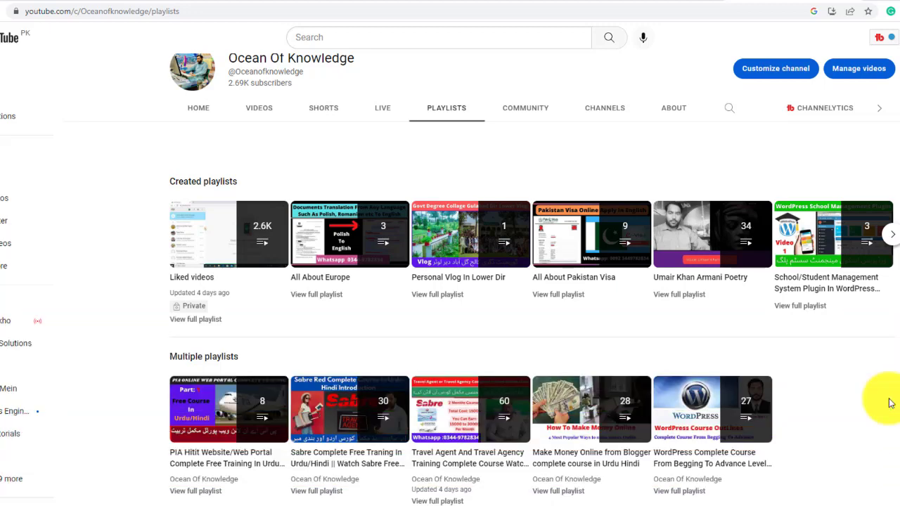
scroll(878, 227, "up", 3)
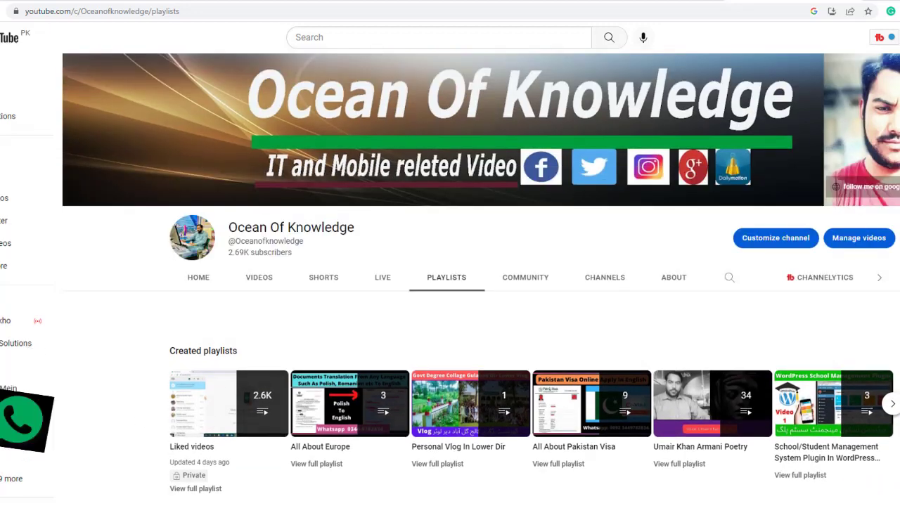